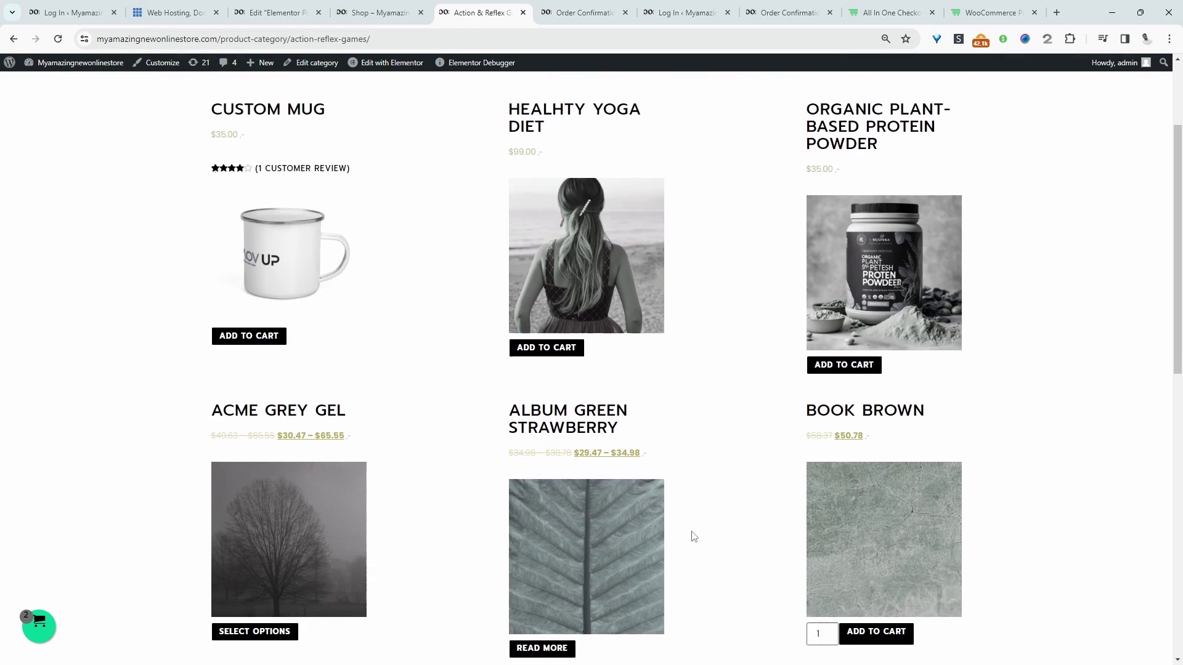
scroll(690, 518, "down", 4)
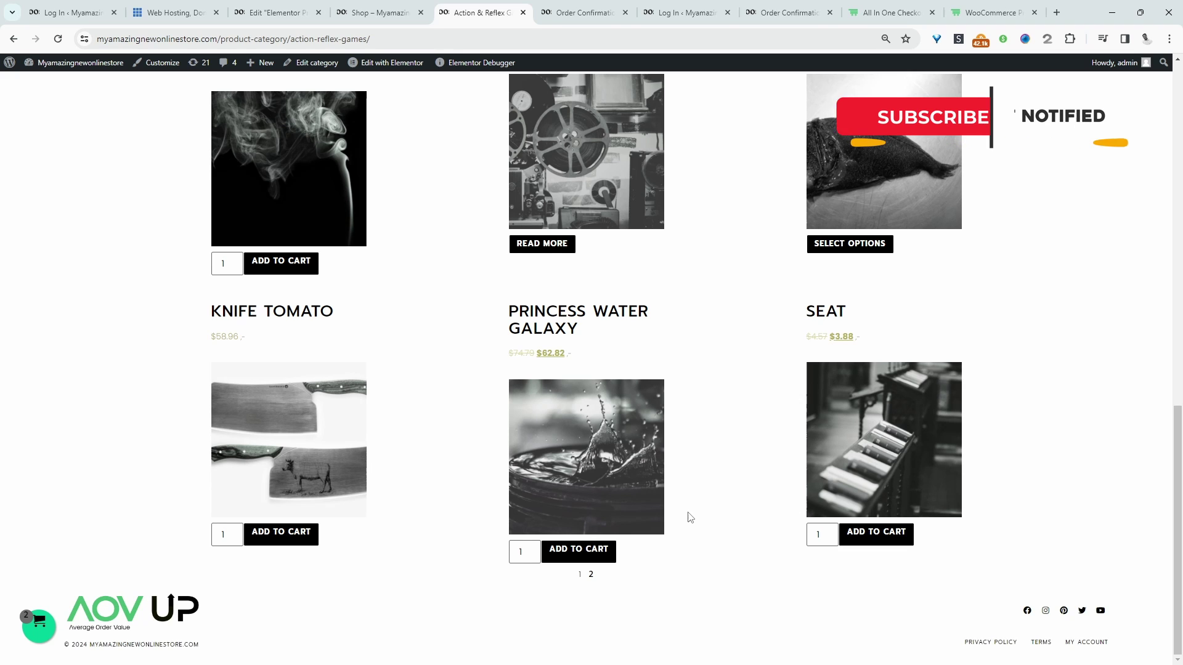
- Scroll through the Action & Reflex Games category page to review its layout
scroll(688, 517, "up", 6)
scroll(302, 268, "up", 7)
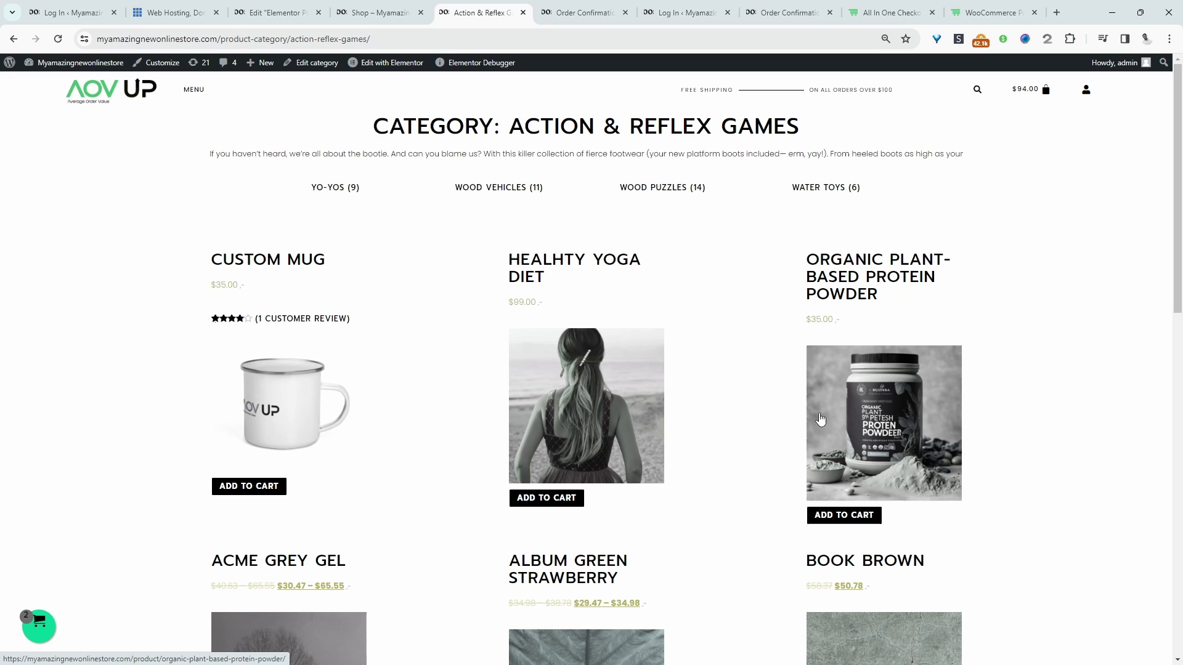
scroll(268, 526, "down", 7)
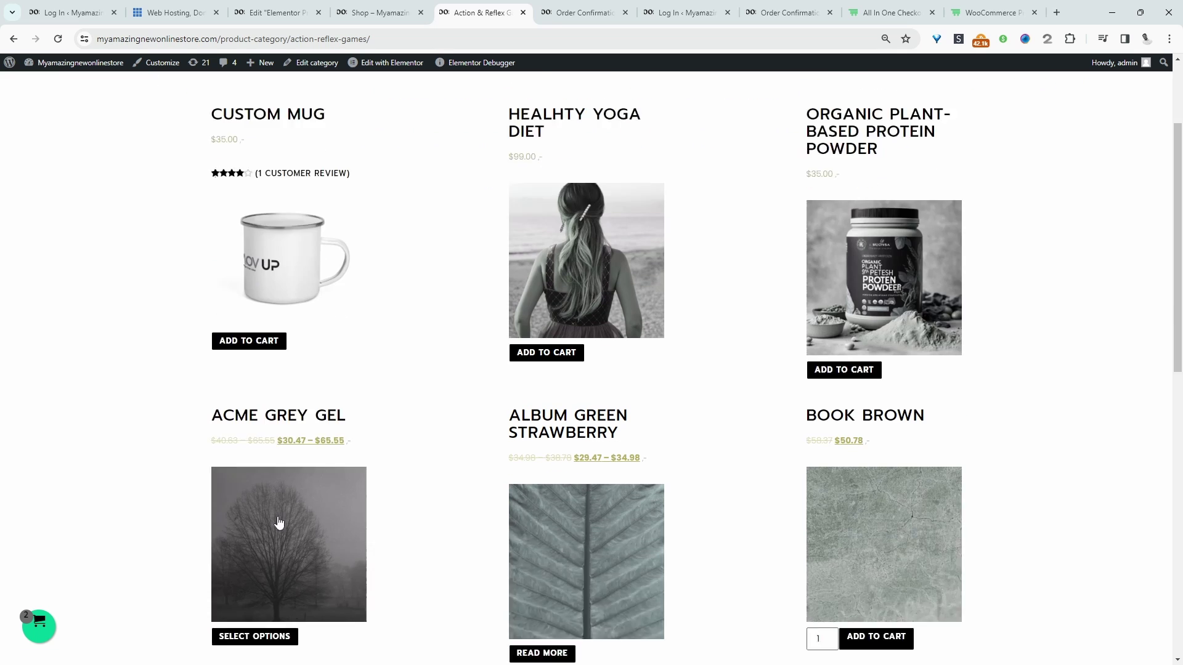
scroll(421, 537, "up", 7)
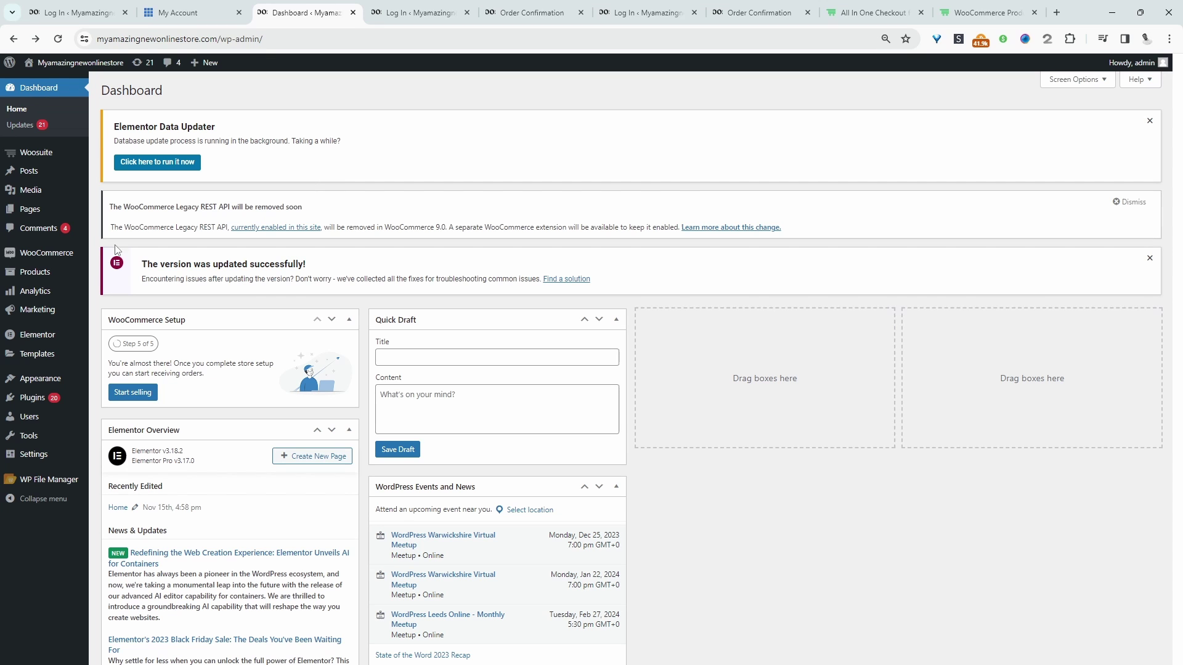
- Open Elementor's Theme Builder from the Templates menu in the admin sidebar
mouse_move(64, 356)
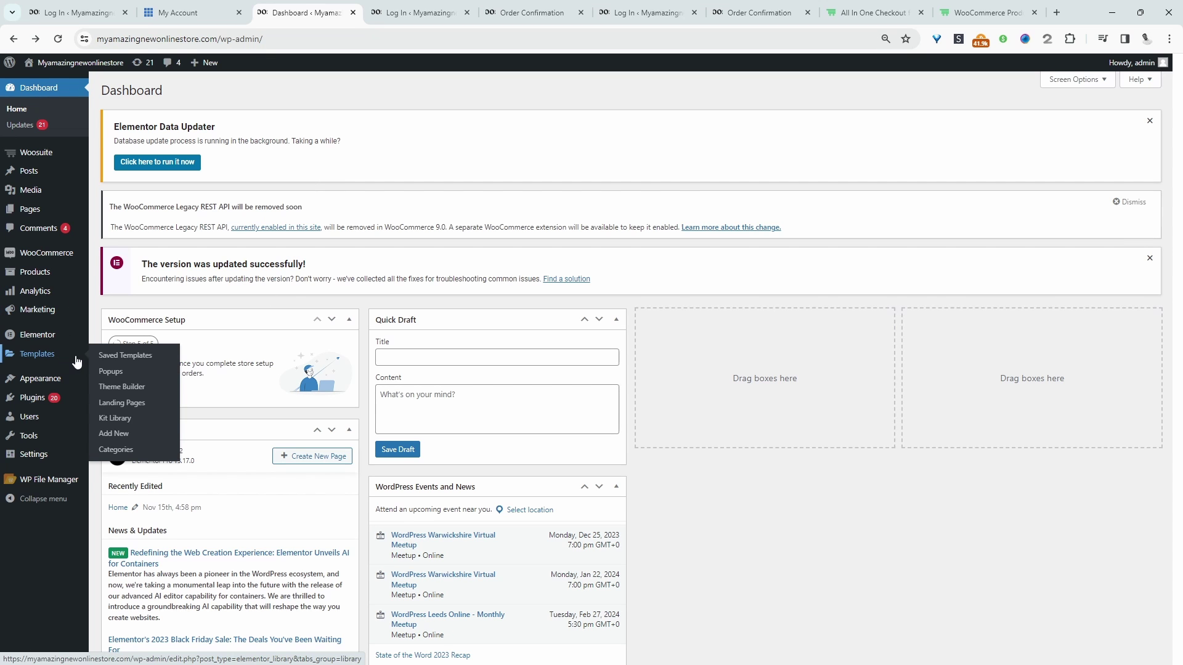
left_click(140, 390)
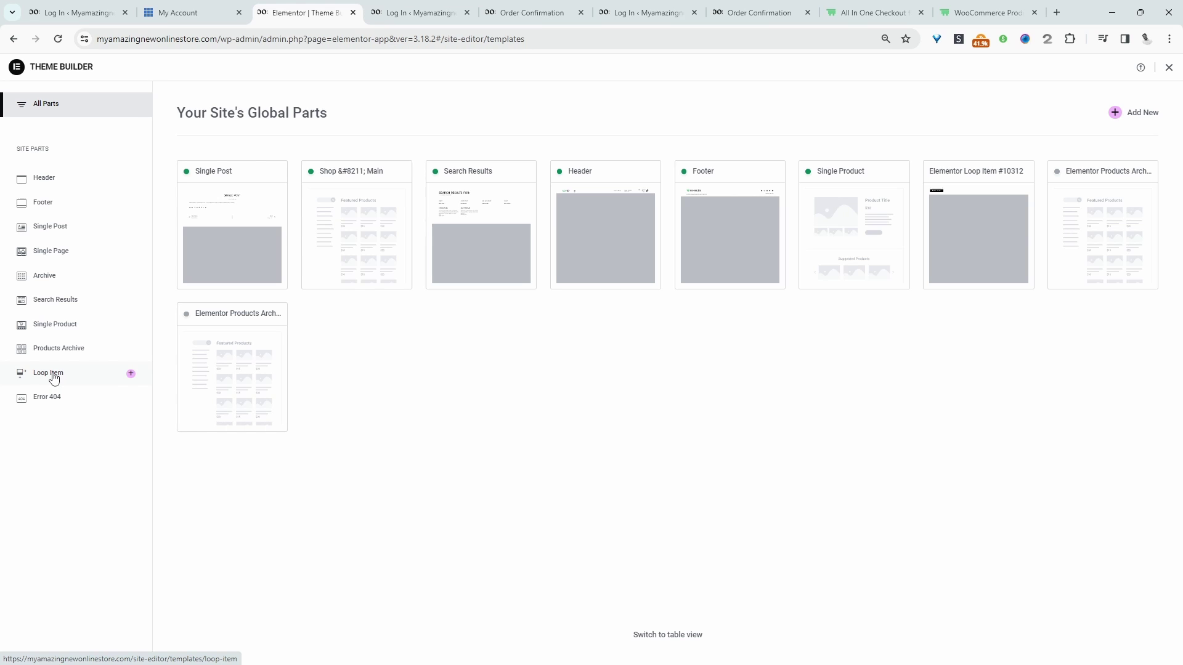
- Start a Loop Item template whose preview shows the product AG11
left_click(55, 378)
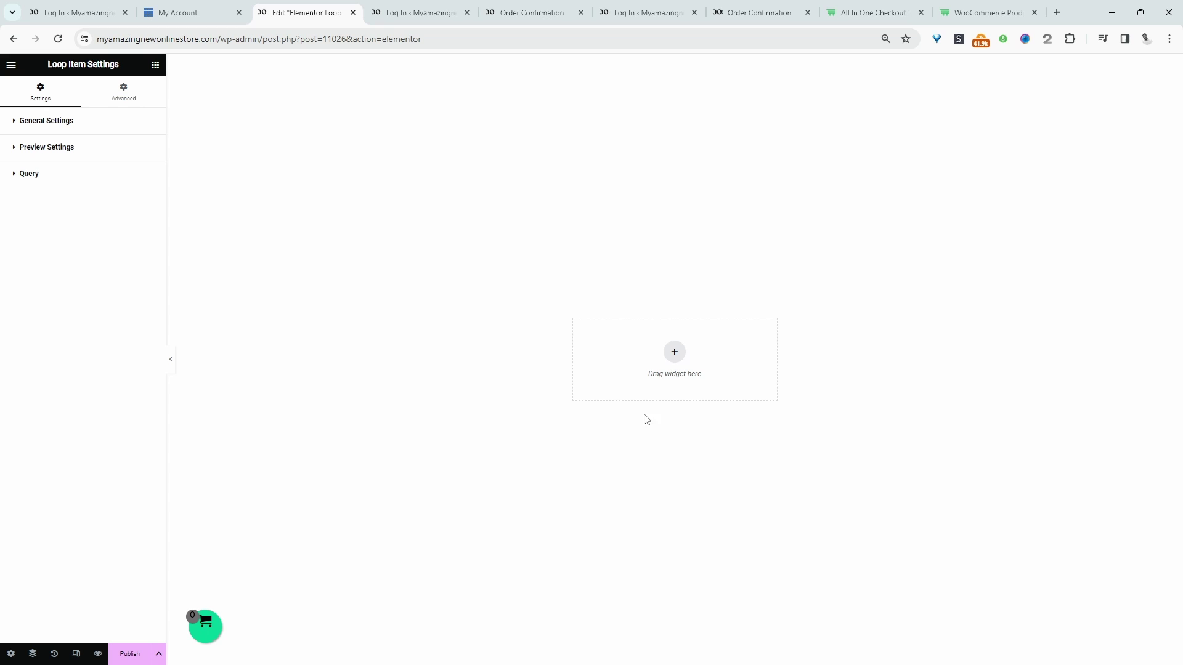
left_click(39, 151)
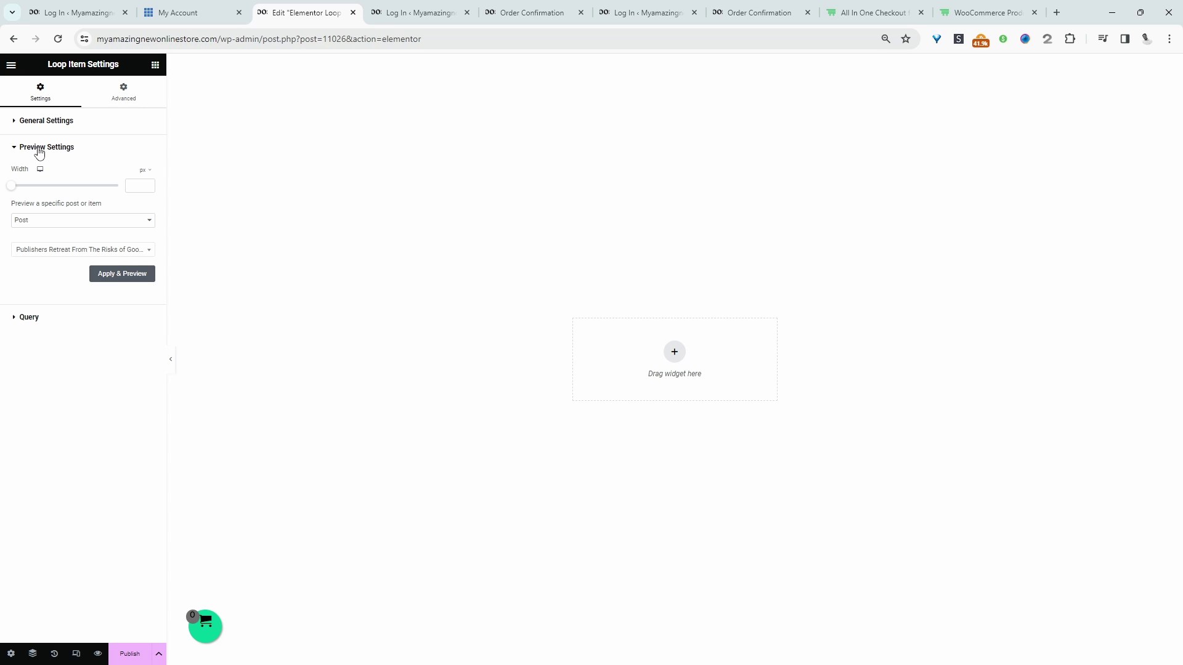
left_click(86, 220)
left_click(86, 256)
left_click(113, 249)
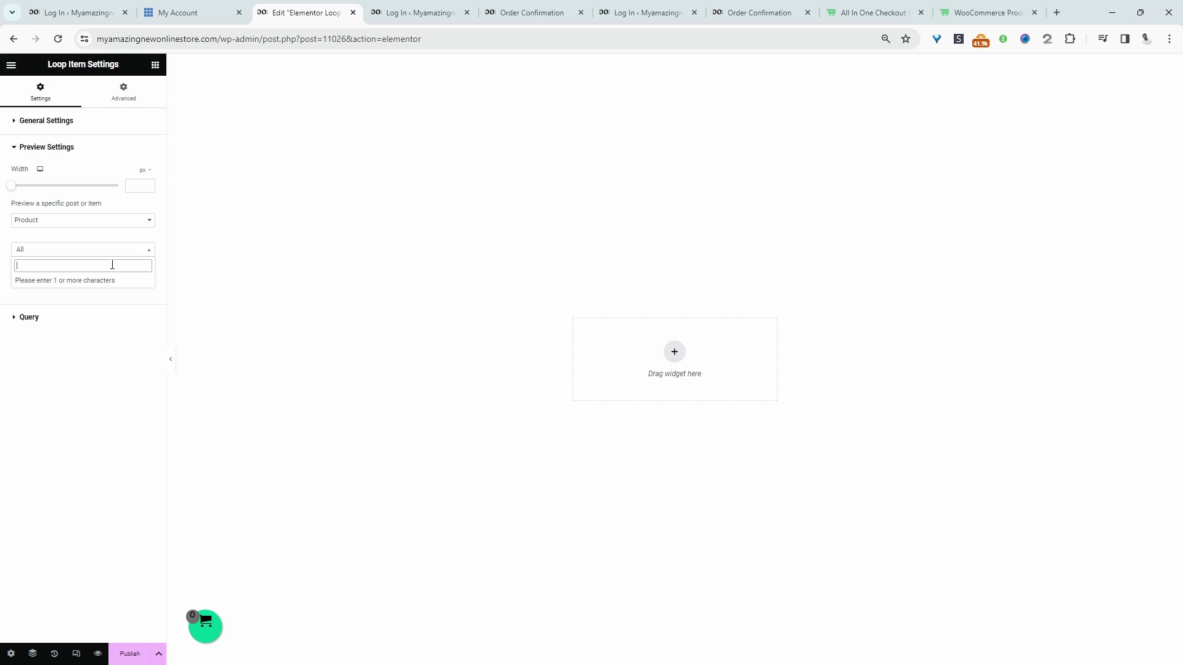
type("ag")
left_click(127, 280)
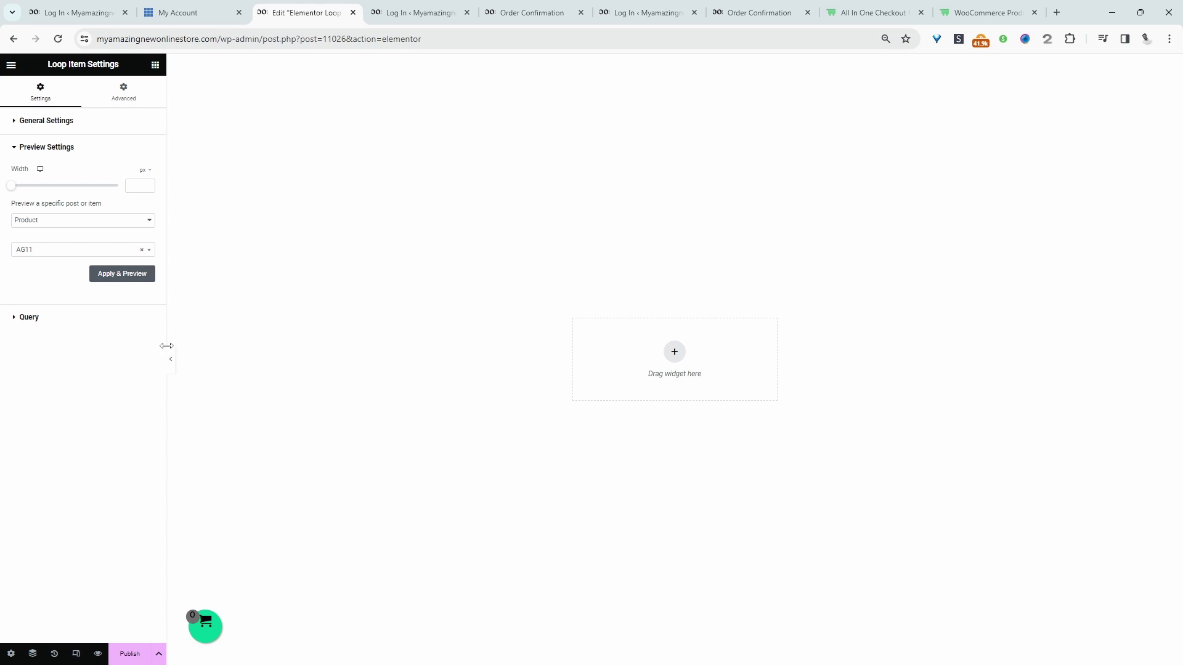
- Set the loop item's query source type to Products and apply it
left_click(155, 317)
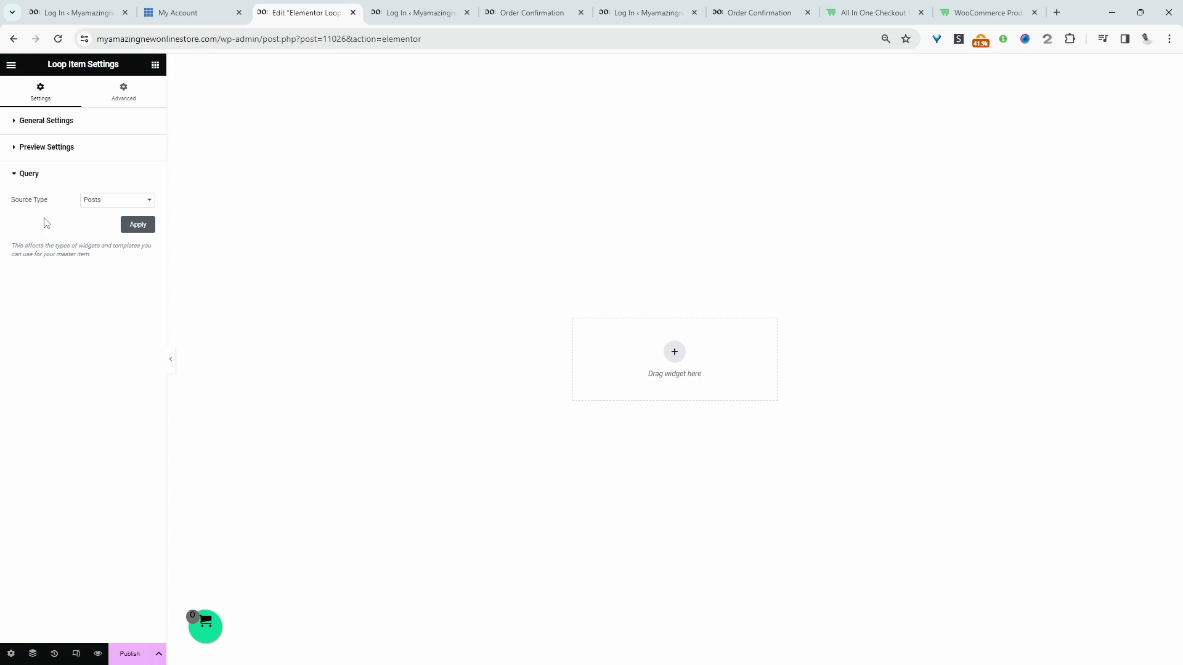
left_click(102, 201)
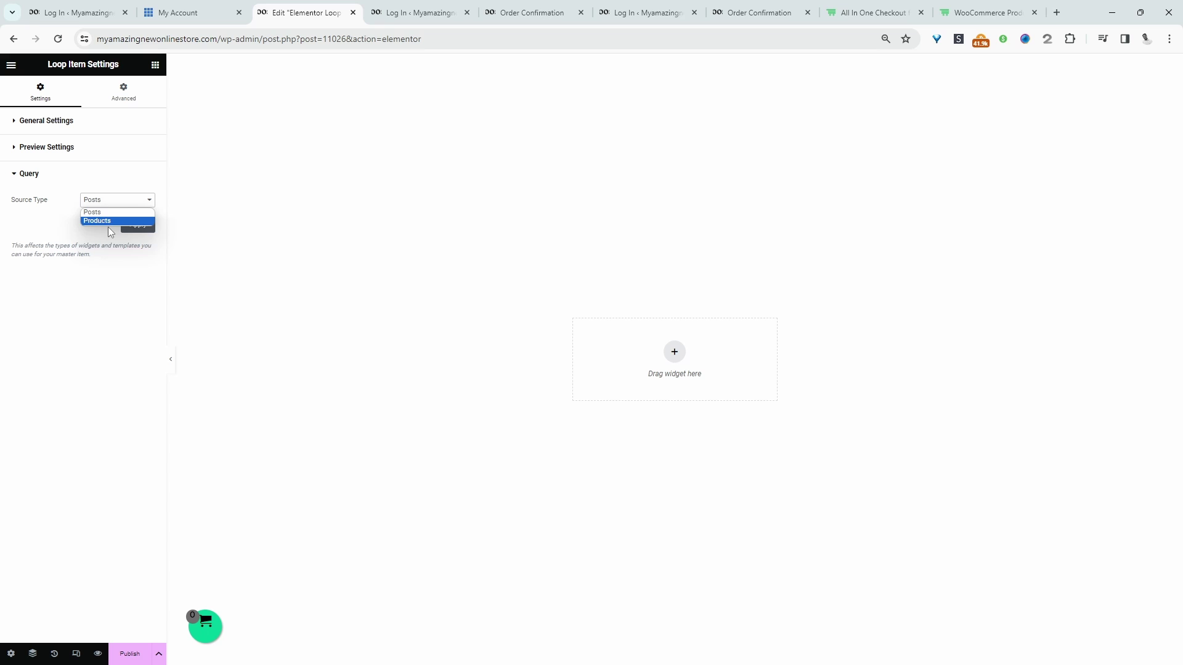
left_click(109, 224)
left_click(148, 236)
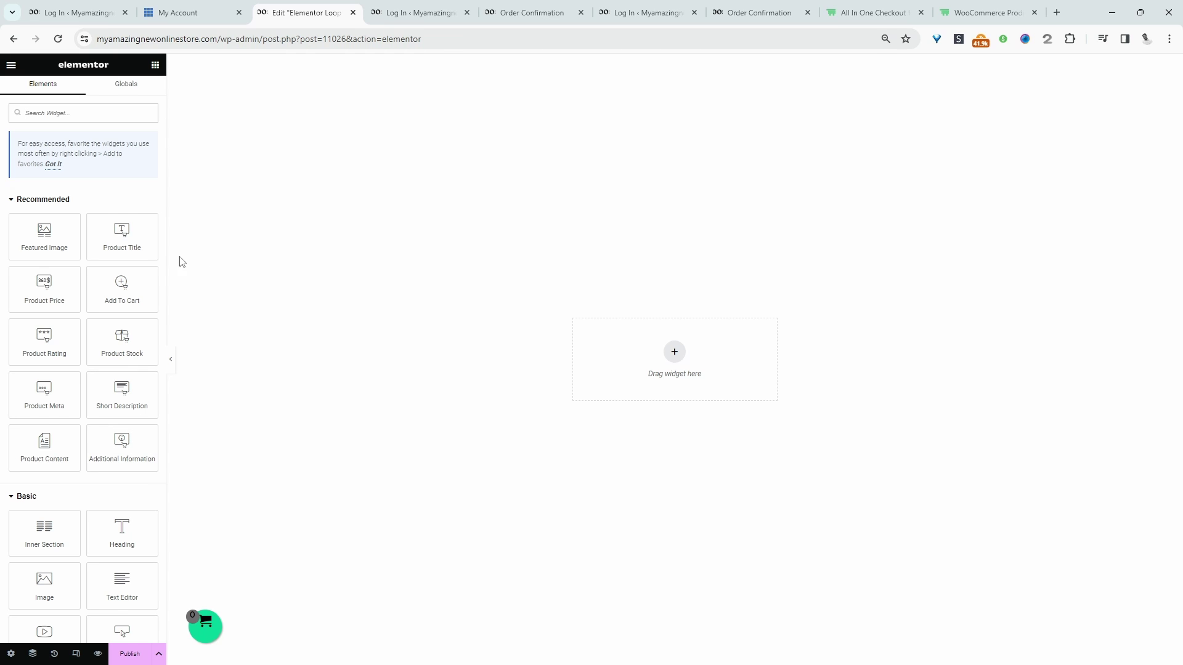
- Add Product Title, Featured Image, Product Price, Add To Cart and Product Rating widgets to the card
left_click_drag(87, 258, 675, 353)
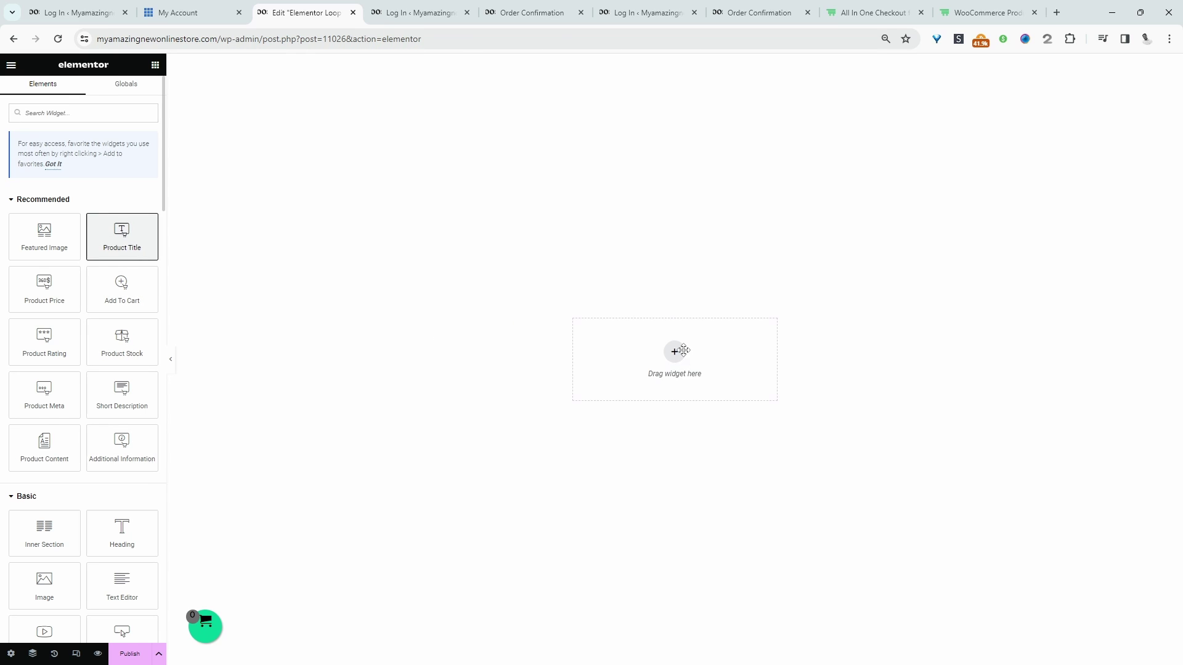
left_click_drag(44, 240, 666, 372)
left_click(155, 64)
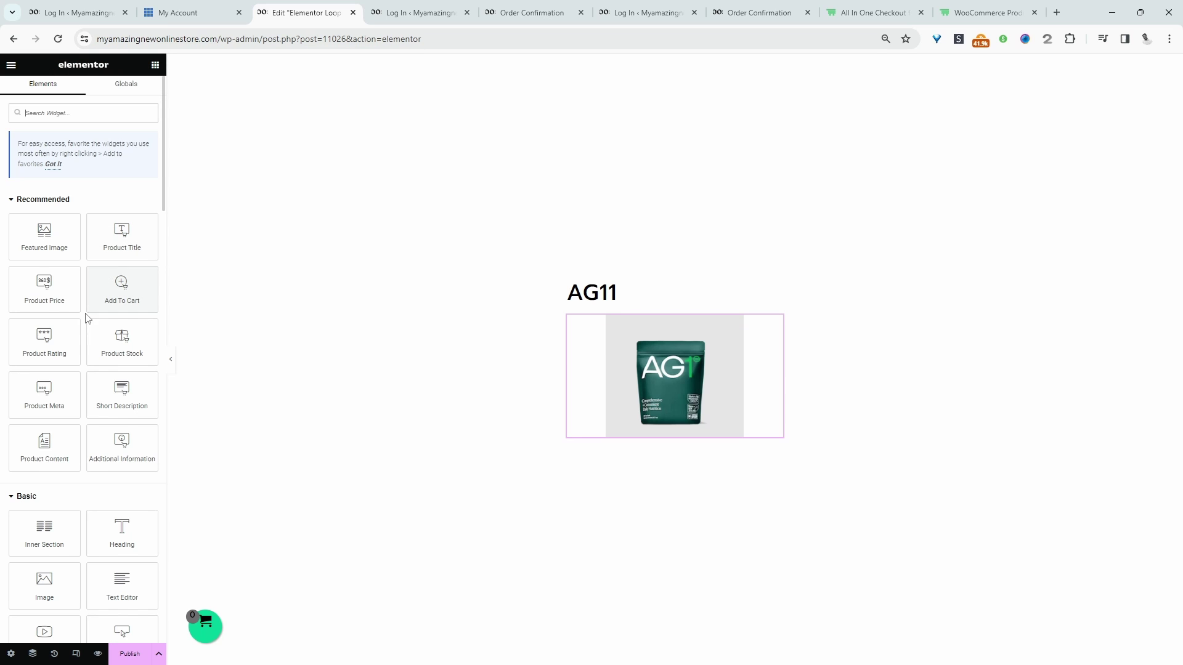
left_click_drag(67, 312, 687, 451)
left_click(155, 64)
left_click_drag(120, 287, 641, 454)
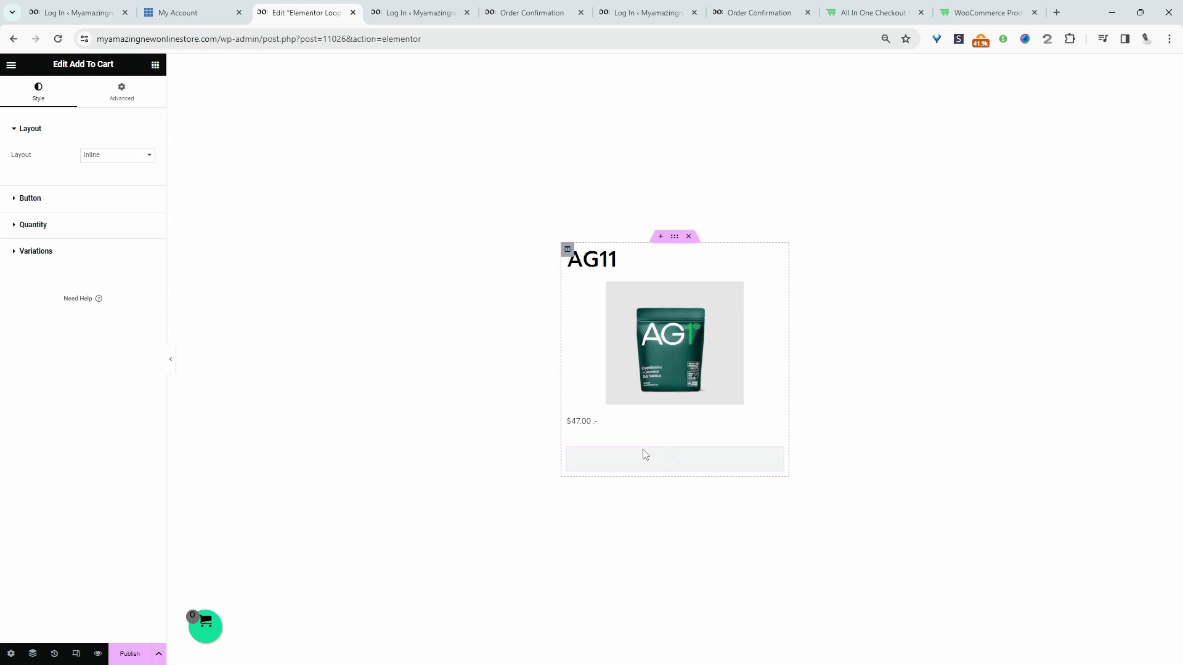
left_click(155, 64)
left_click_drag(44, 342, 720, 438)
left_click_drag(690, 332, 732, 388)
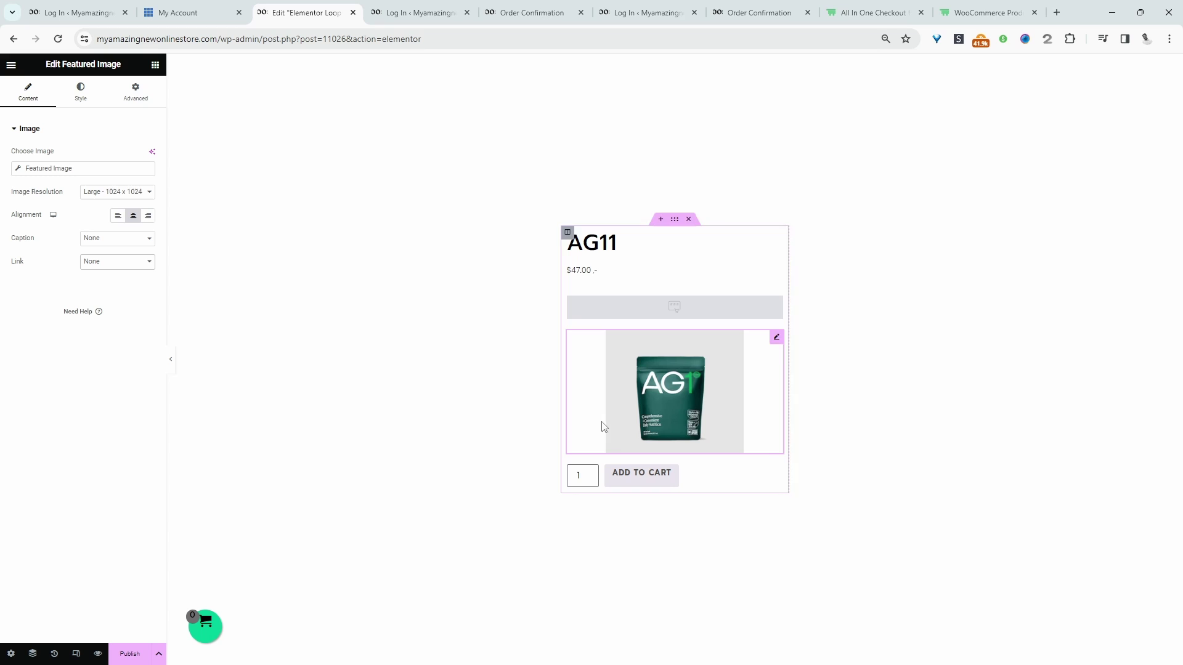
- Link the featured image to a Custom URL using the Post URL dynamic tag
left_click(118, 261)
left_click(117, 290)
left_click(134, 285)
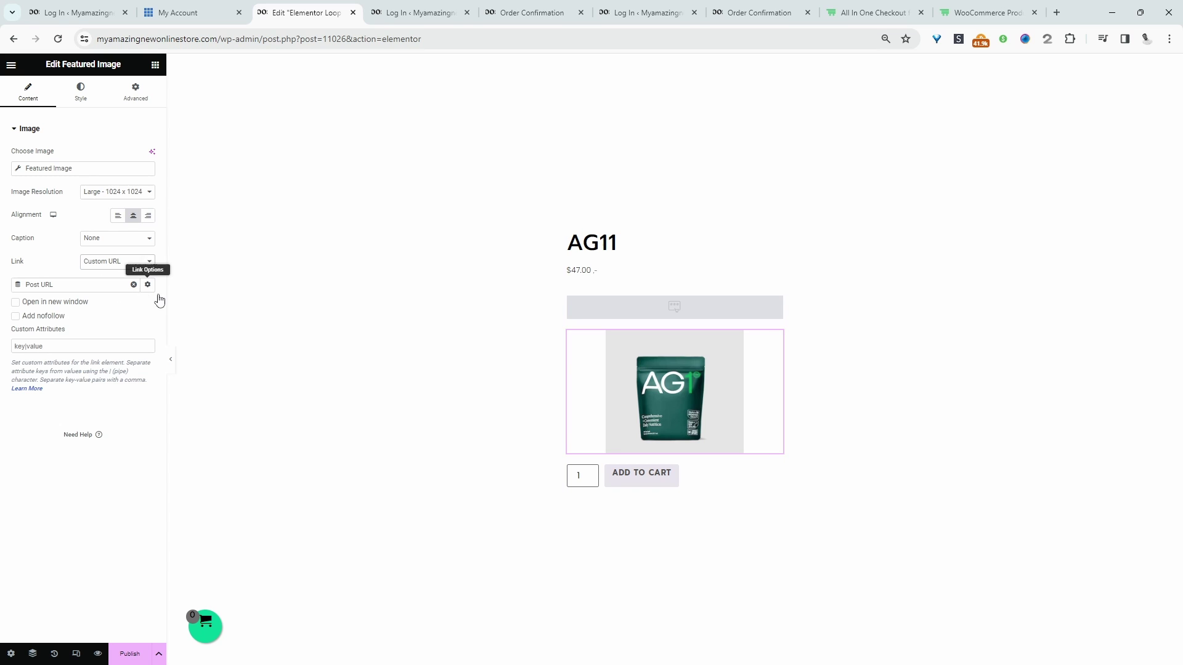
left_click(148, 285)
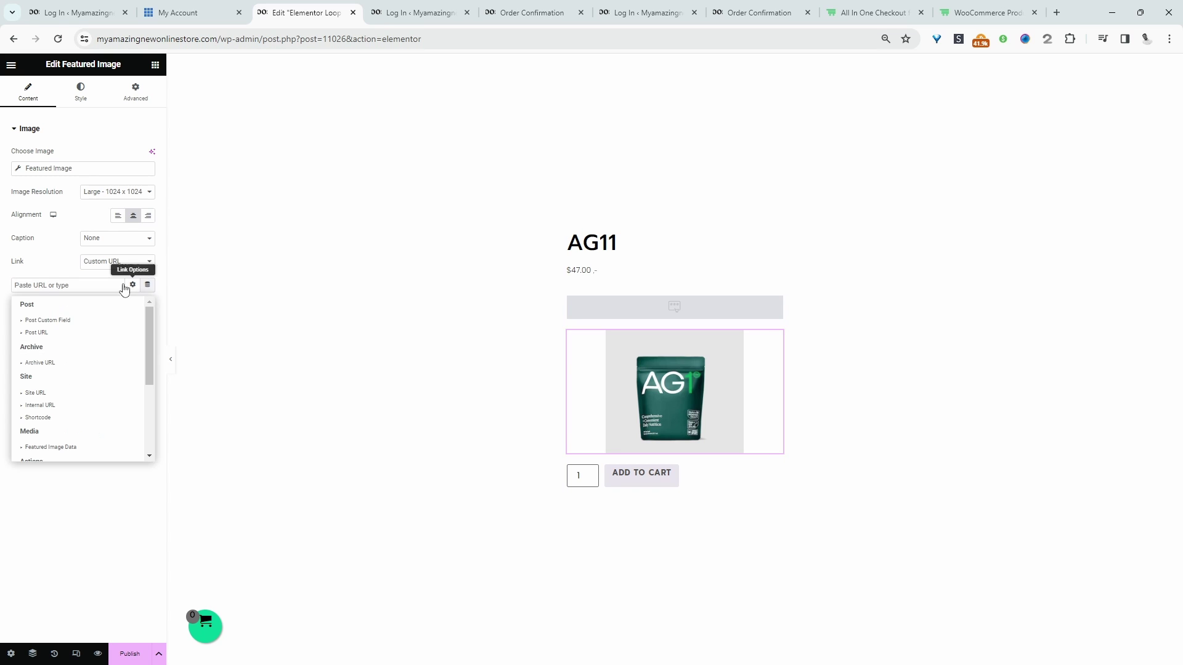
left_click(37, 333)
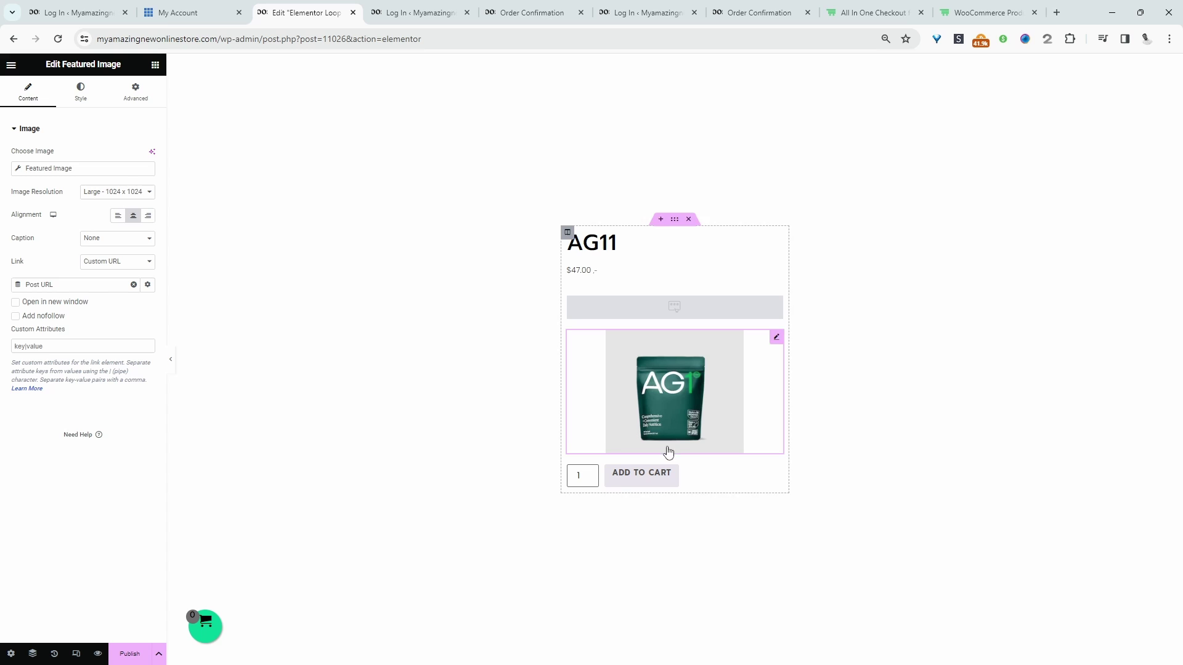
- Set the image's CSS Filters saturation to 1 to make it greyscale
left_click(80, 94)
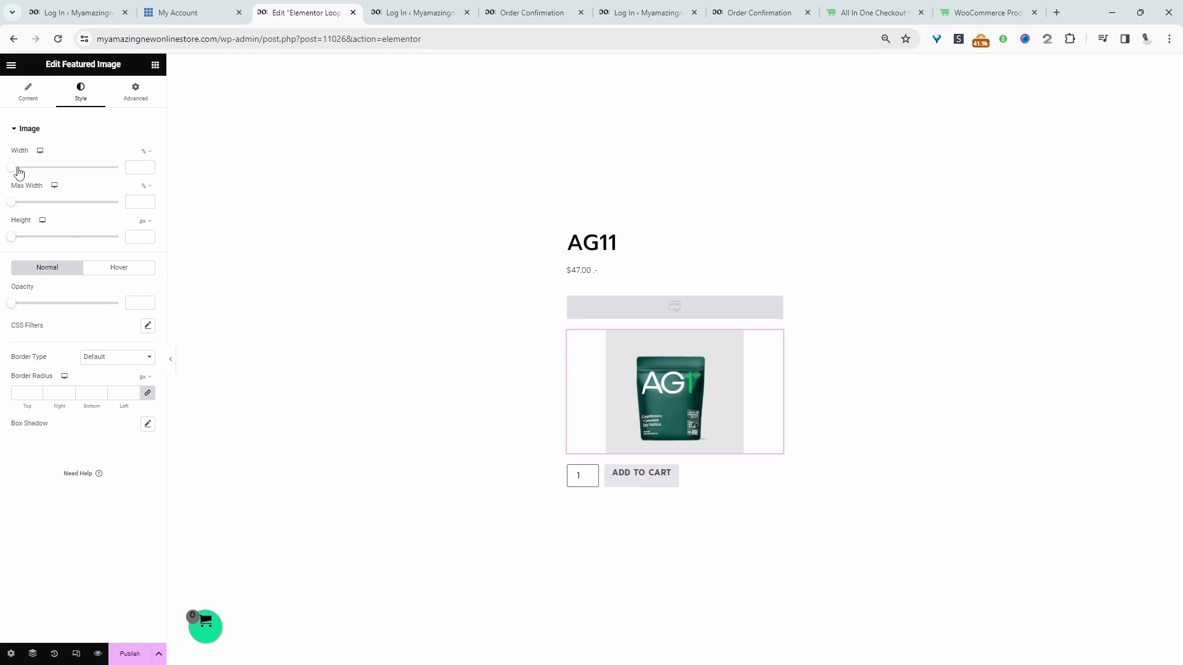
left_click(147, 325)
left_click_drag(57, 457, 22, 459)
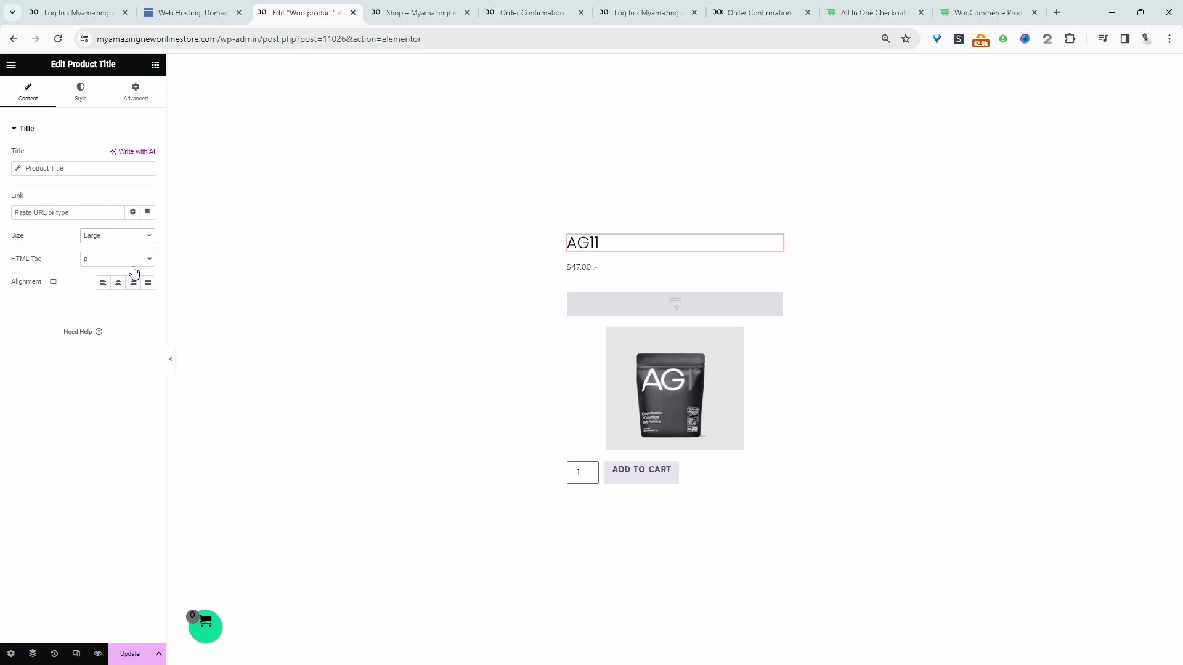
left_click(152, 215)
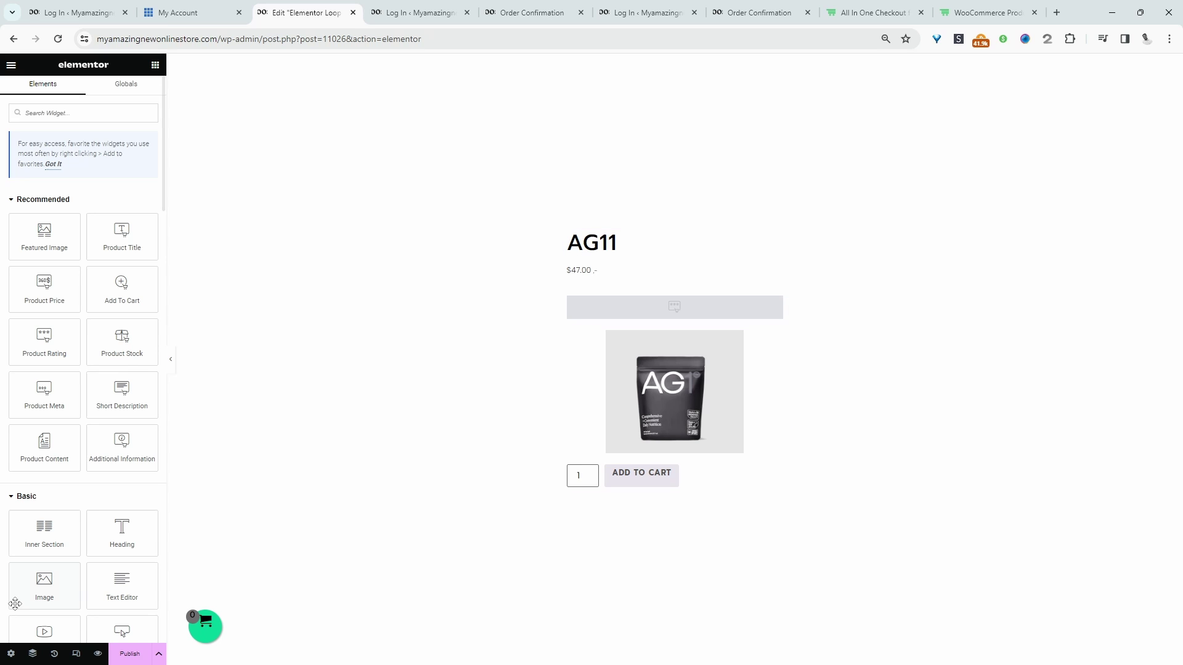
- Rename the loop item template to 'Woo product', save it, and return to Theme Builder
left_click(159, 653)
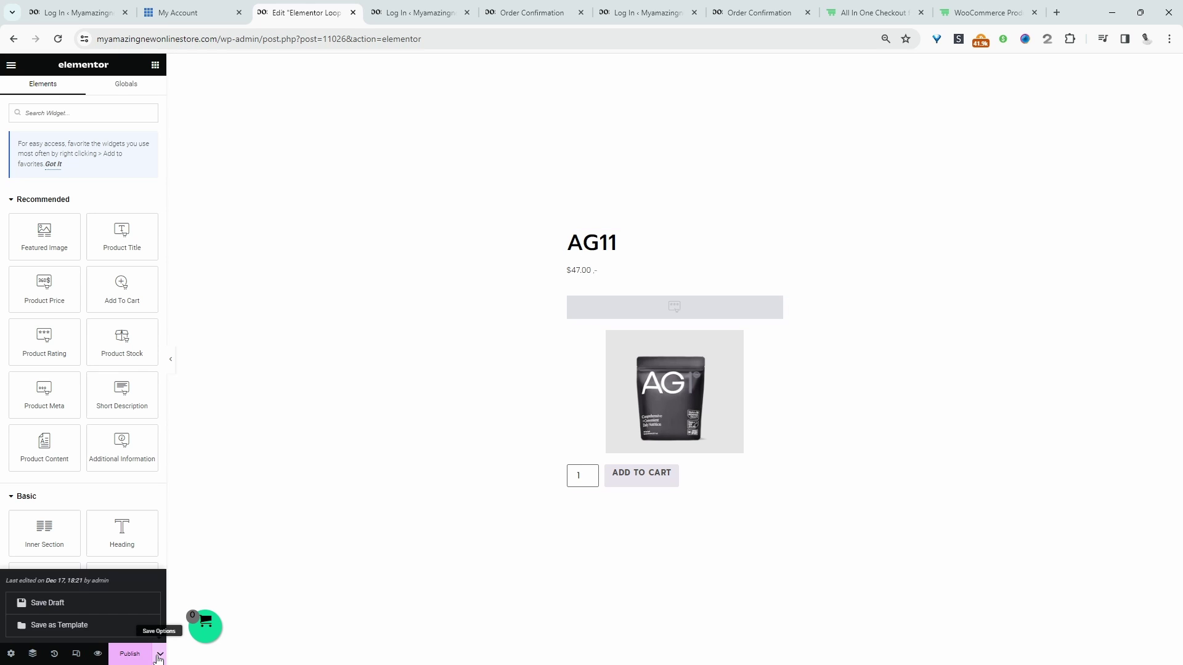
left_click(11, 654)
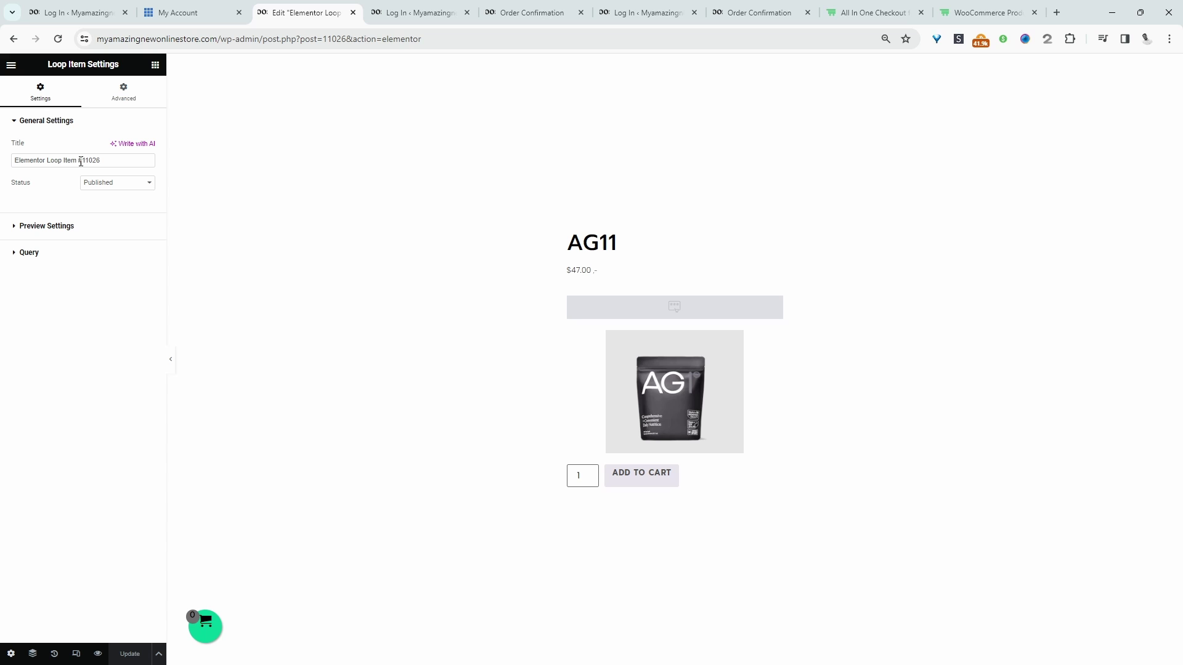
left_click_drag(120, 162, 14, 162)
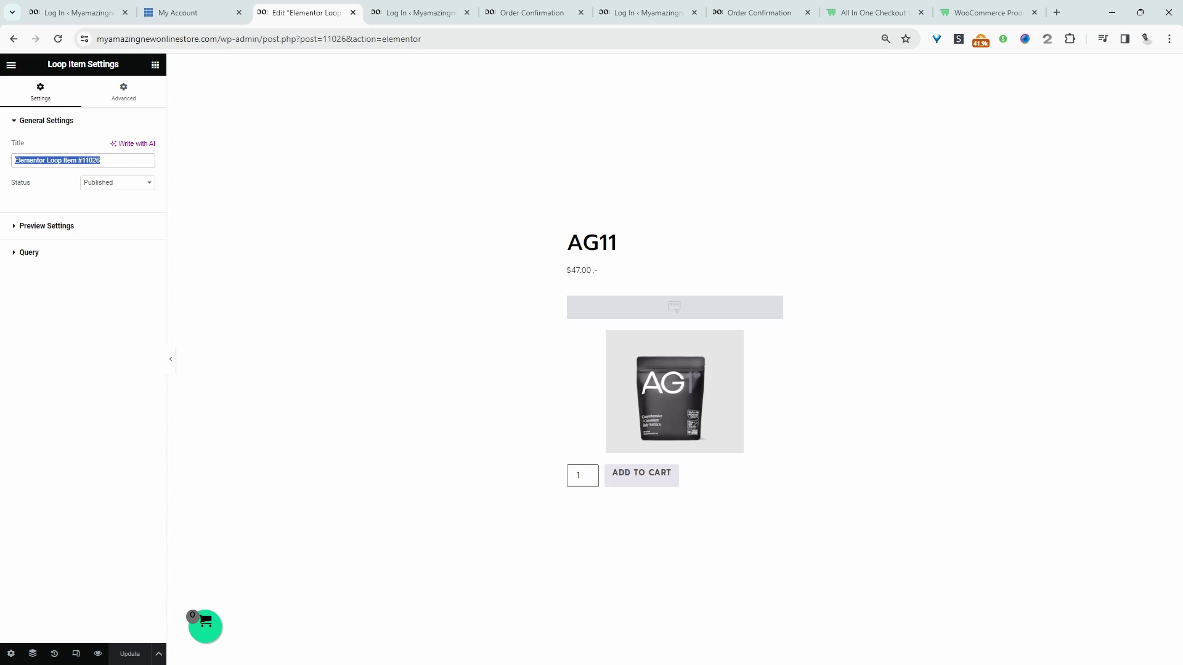
type("Woo product")
key("ctrl+s")
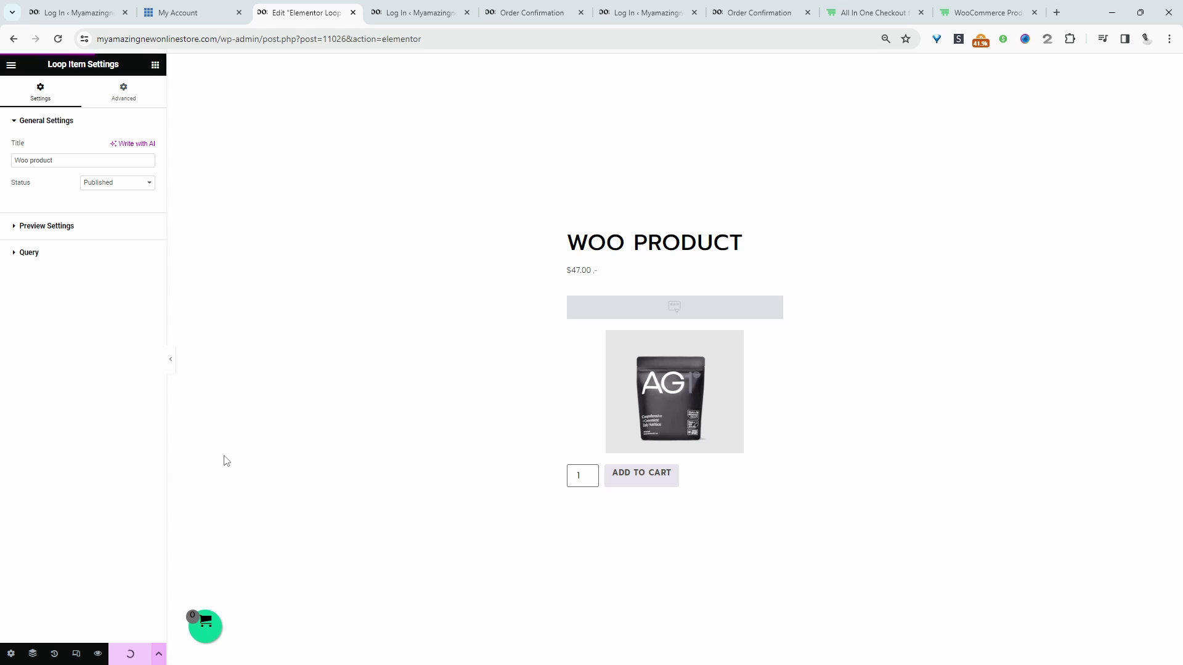
left_click(11, 64)
left_click(62, 142)
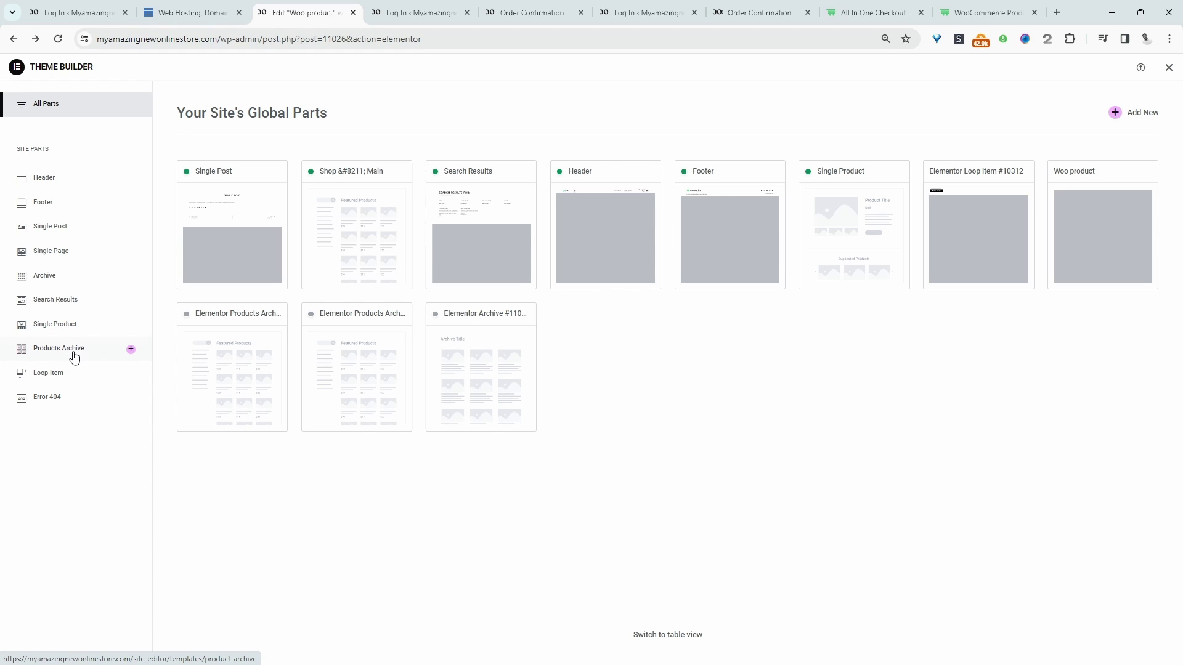
- Create a new Products Archive template with Archive Title and Archive Products widgets
left_click(74, 356)
left_click(1106, 88)
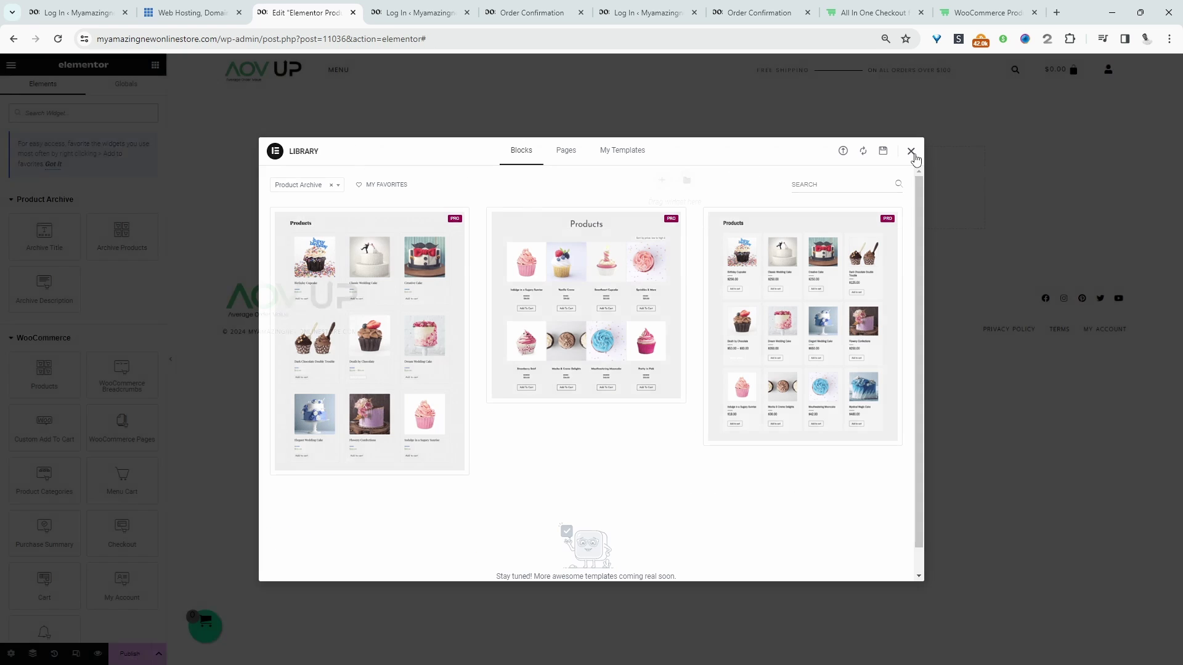
key("Escape")
left_click_drag(56, 234, 597, 175)
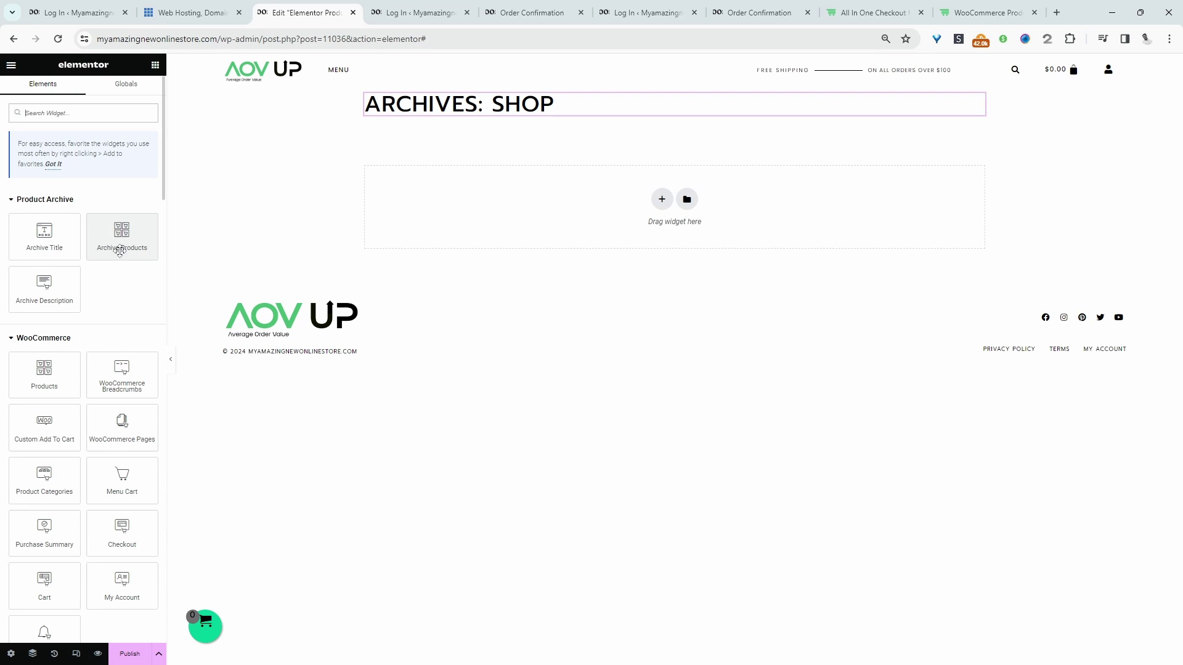
left_click_drag(119, 246, 611, 212)
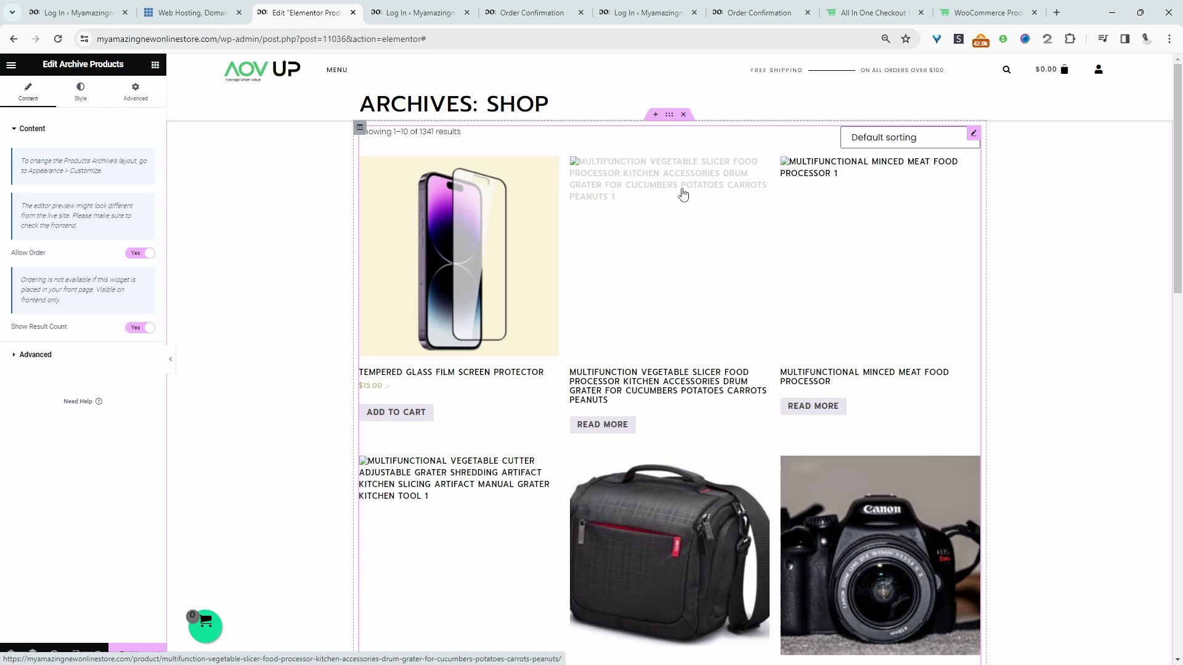
- Replace the Archive Products widget with a Loop Grid found by searching 'loo'
left_click(683, 114)
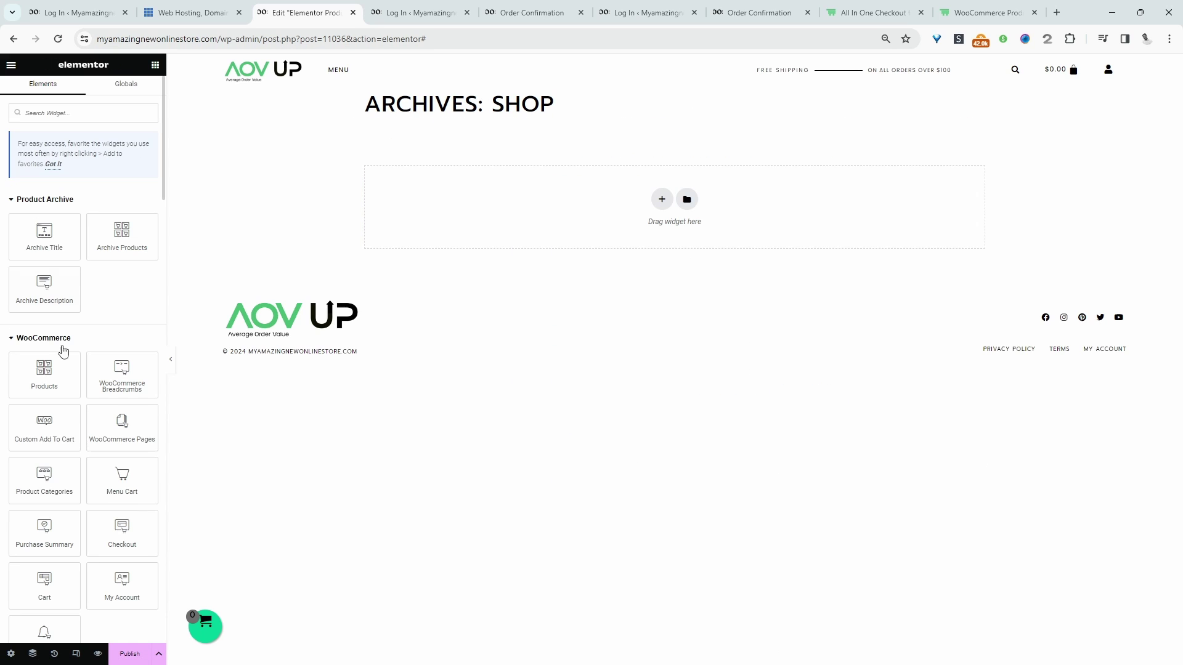
type("loo")
left_click_drag(119, 216, 612, 229)
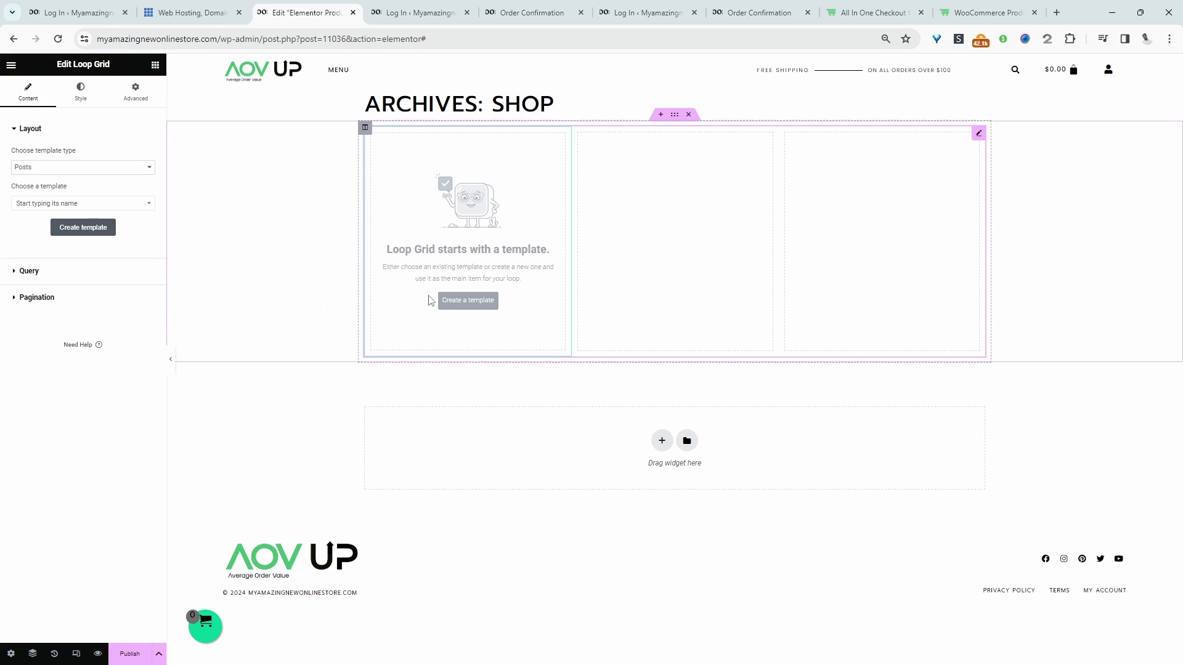
left_click(483, 304)
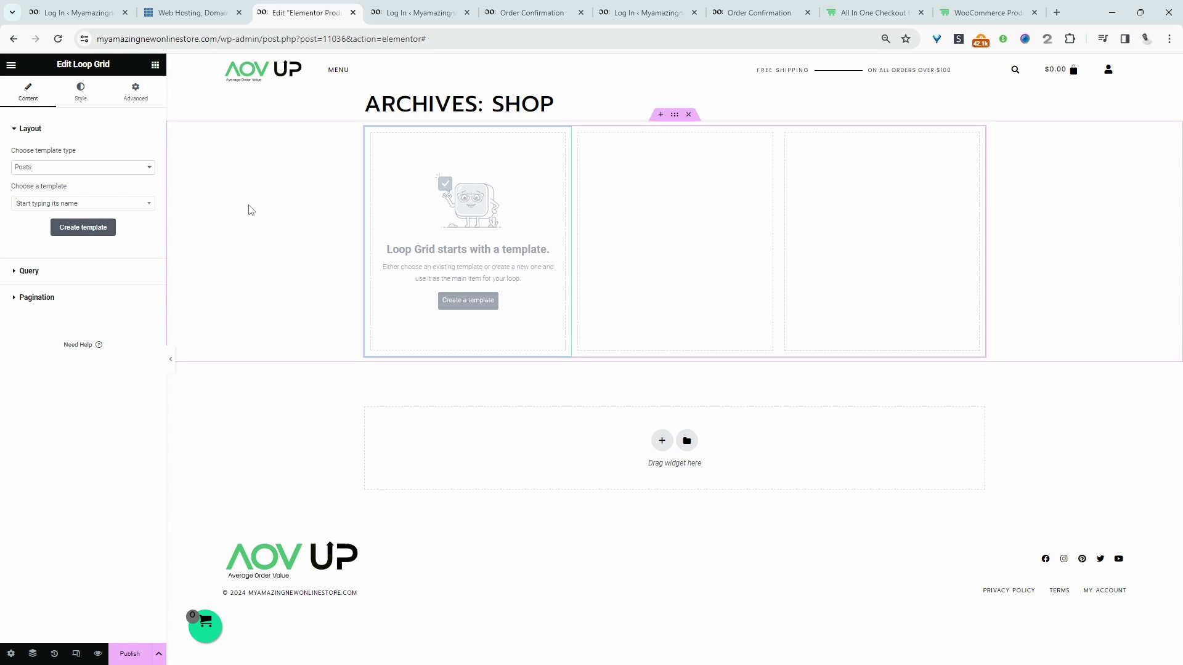
left_click(92, 169)
left_click(79, 191)
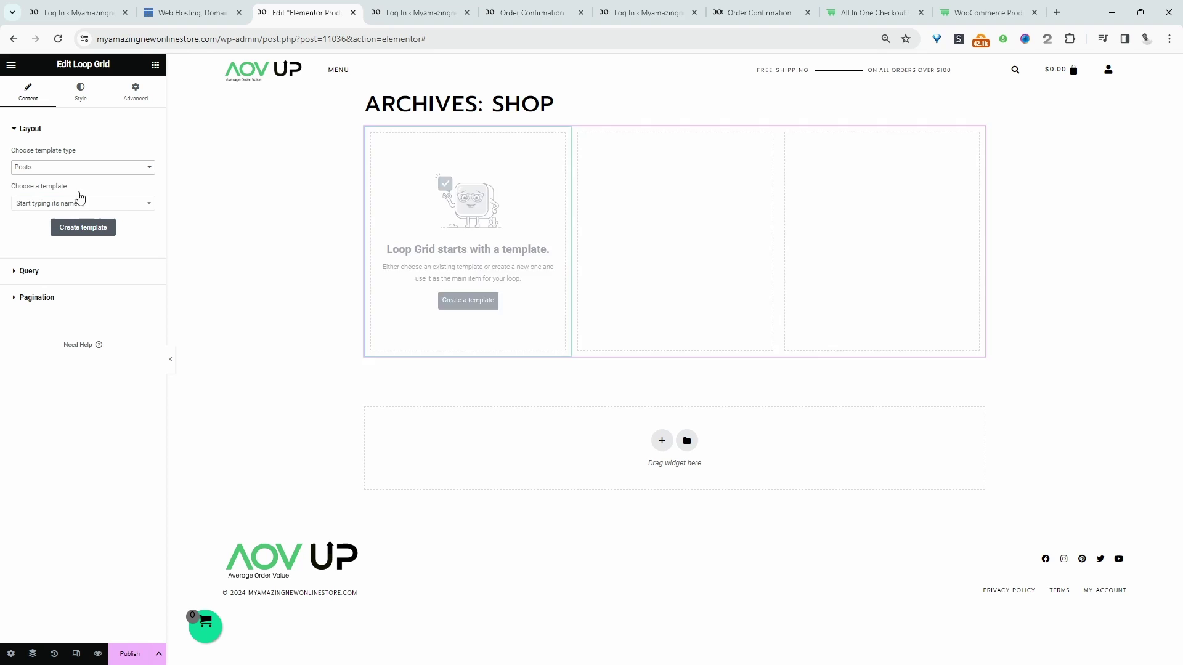
- Set the Loop Grid to Products using the 'Woo product' template and Current Query source
left_click(78, 206)
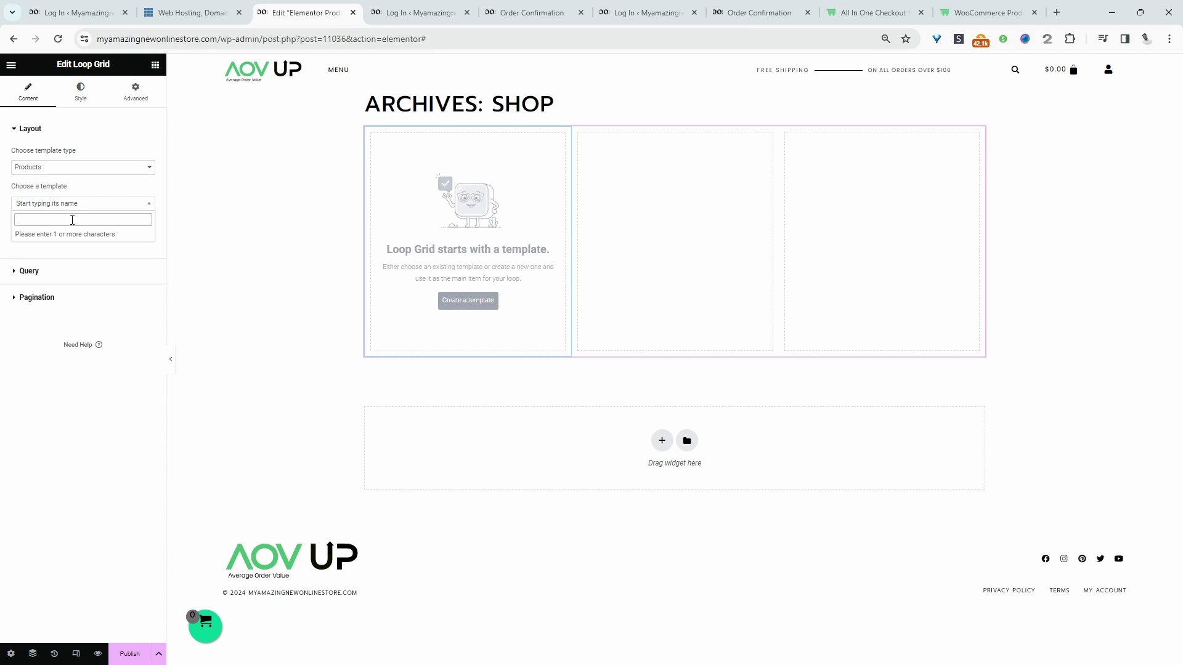
type("woo")
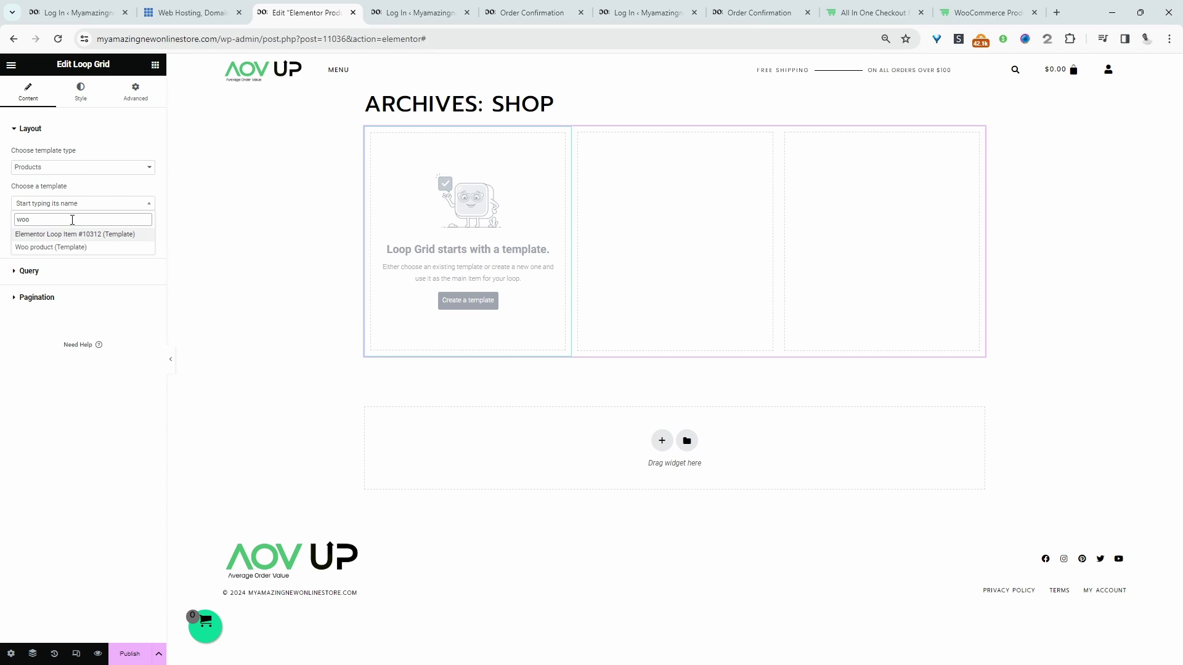
left_click(91, 253)
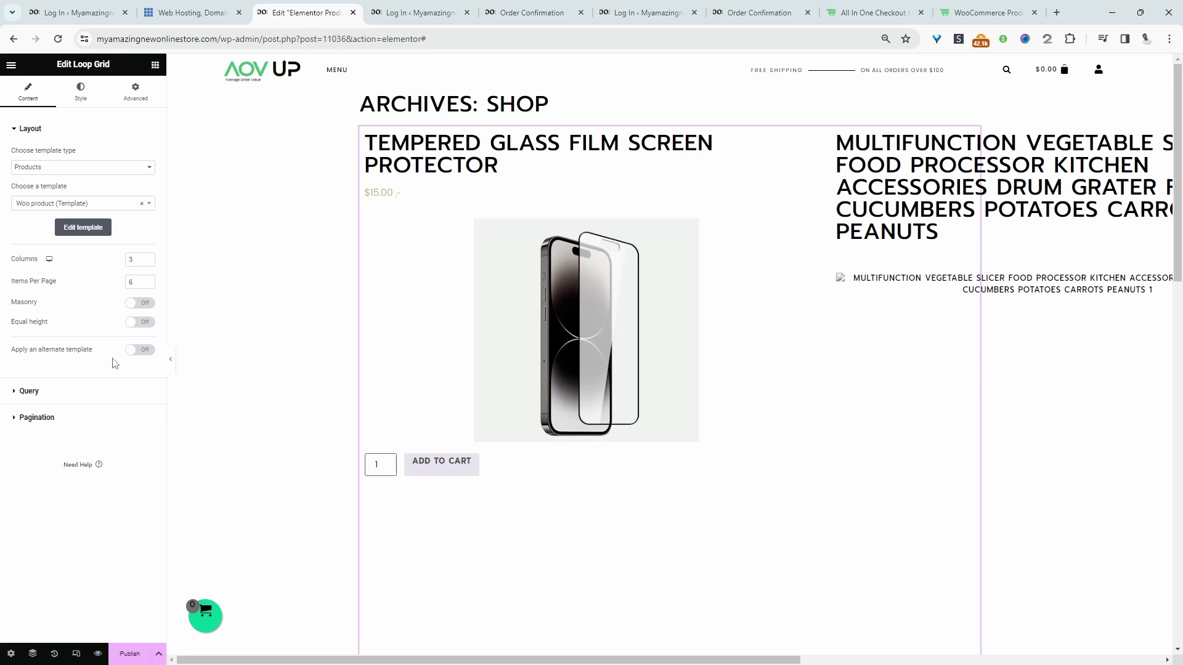
left_click(81, 394)
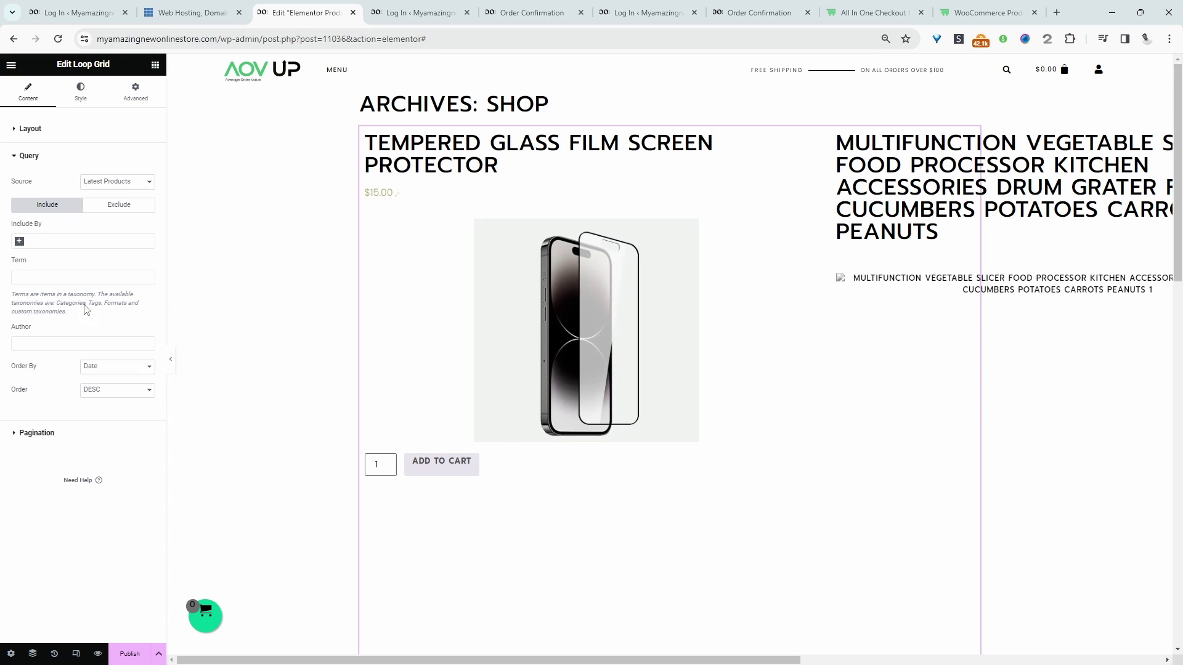
left_click(113, 183)
left_click(110, 195)
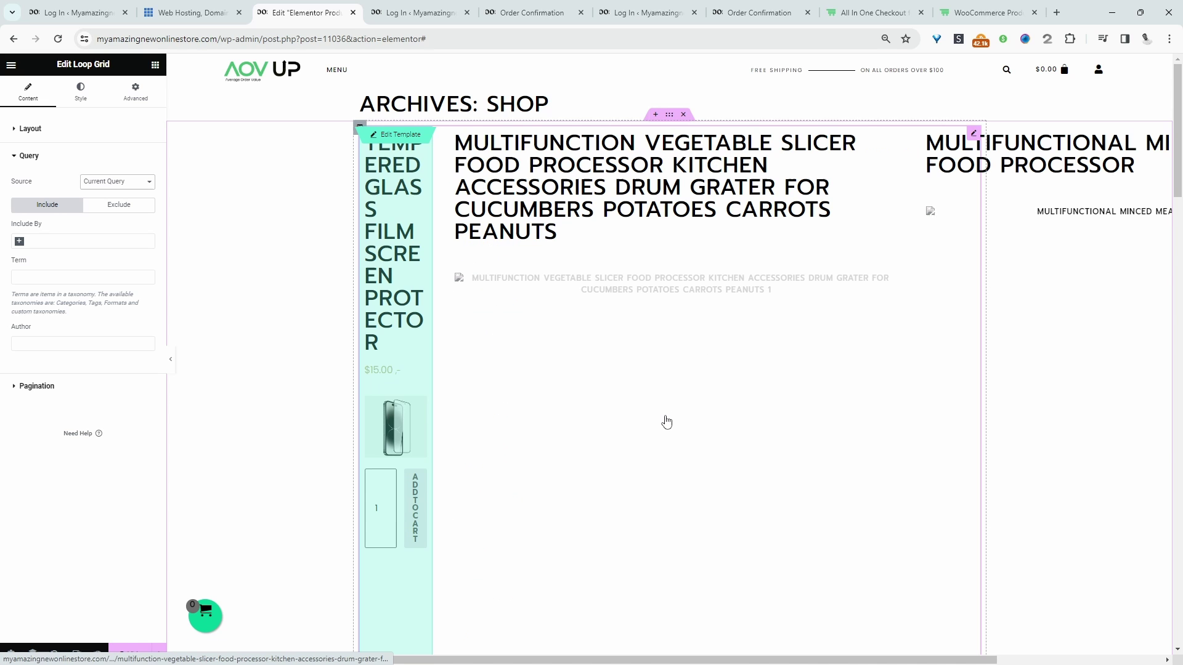
- Set the Loop Grid's pagination to Numbers
left_click(86, 386)
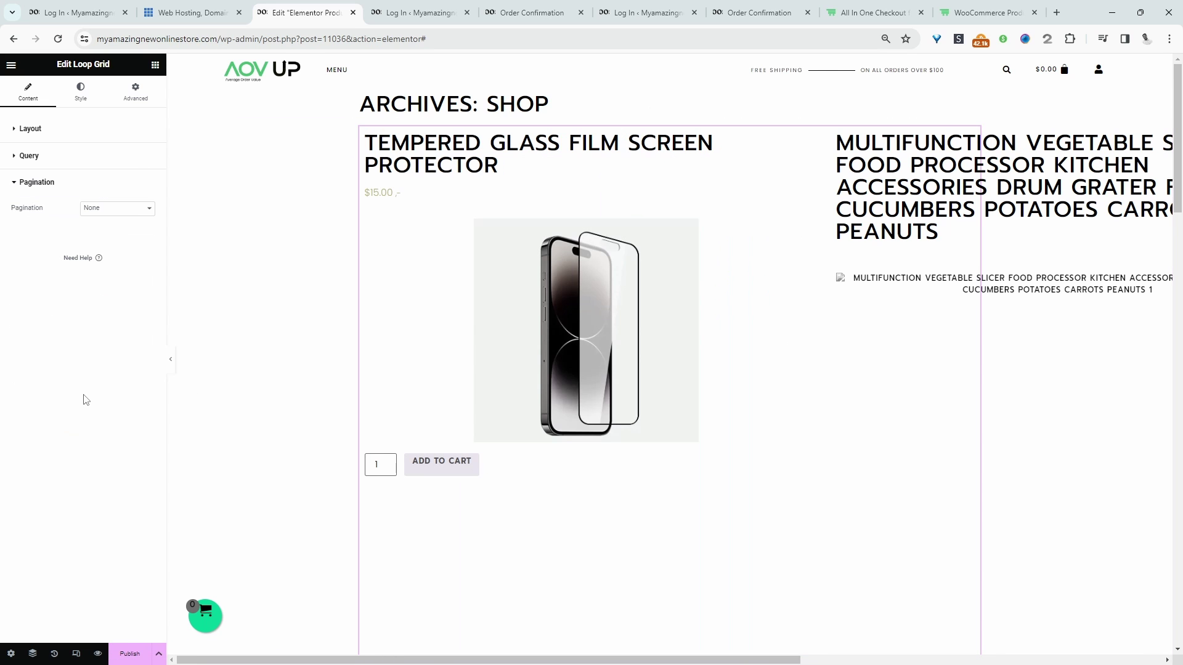
left_click(117, 208)
left_click(111, 231)
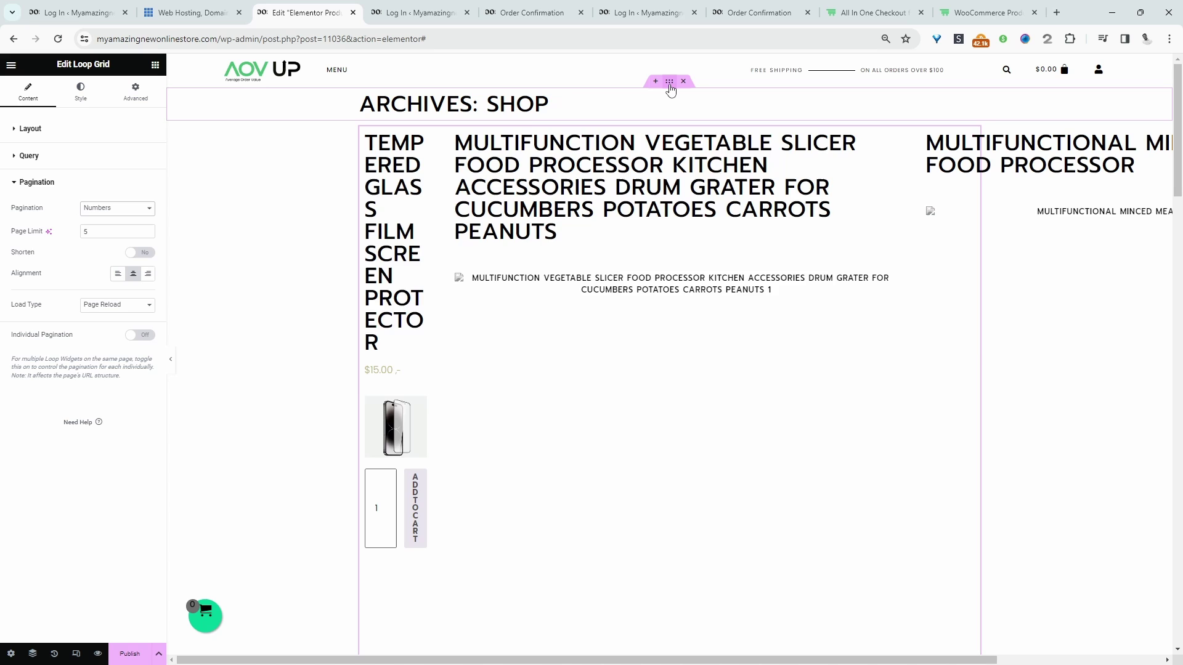
left_click(670, 84)
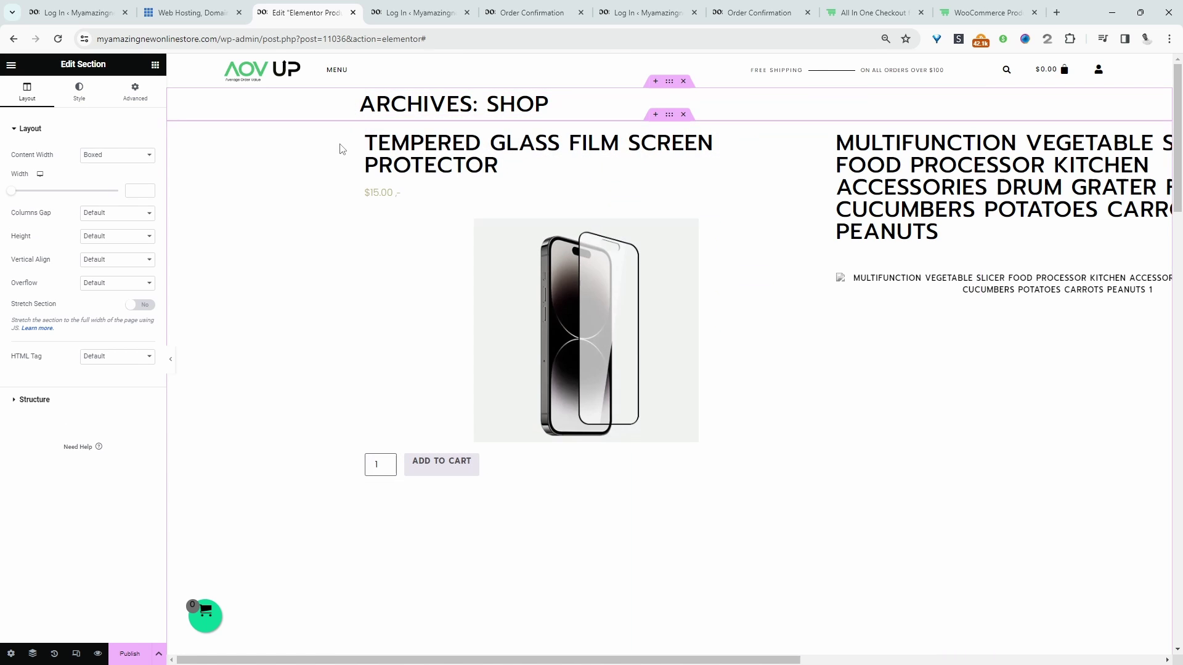
scroll(198, 163, "down", 10)
left_click(130, 654)
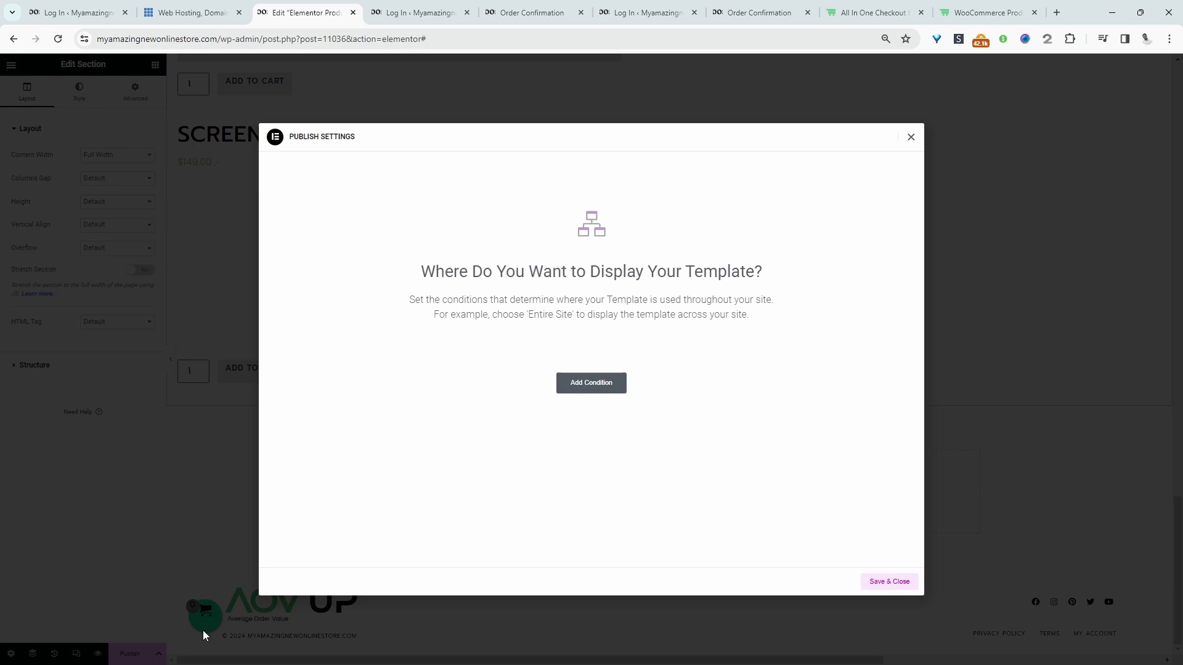
left_click(596, 384)
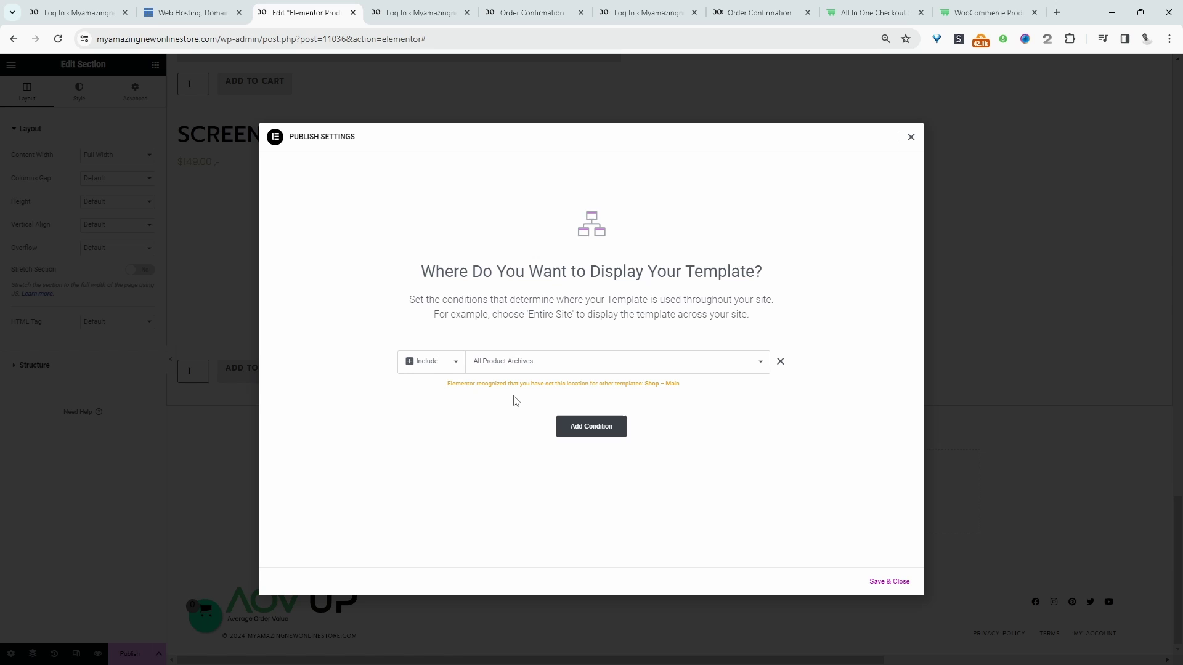
left_click(898, 585)
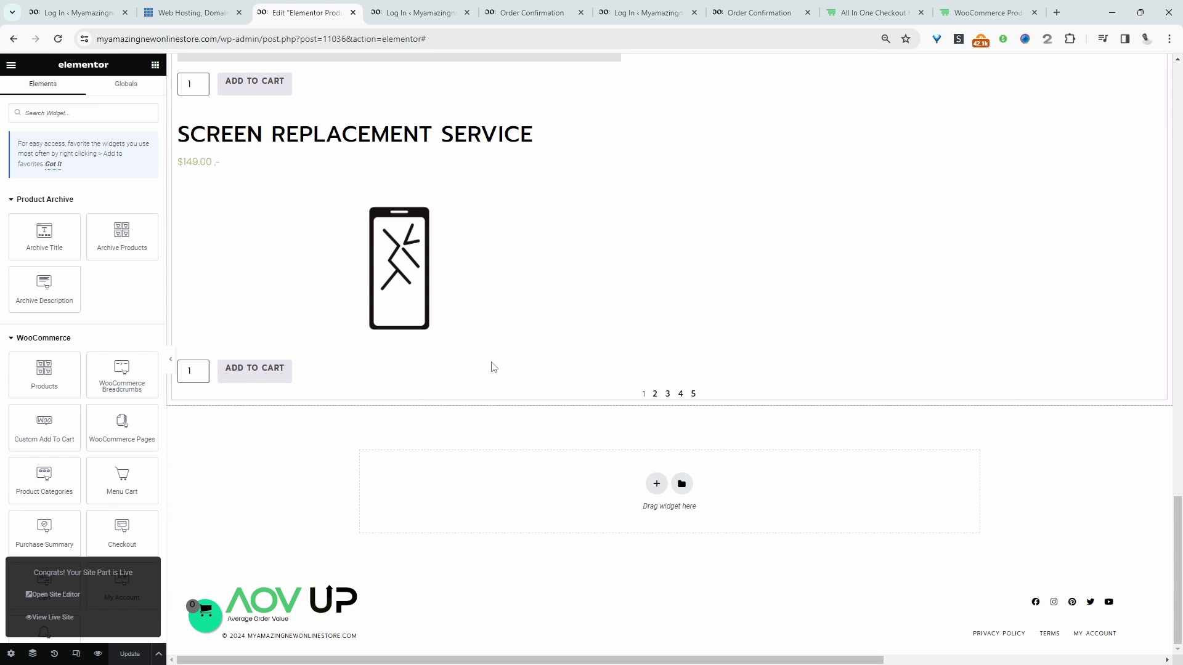
left_click(62, 618)
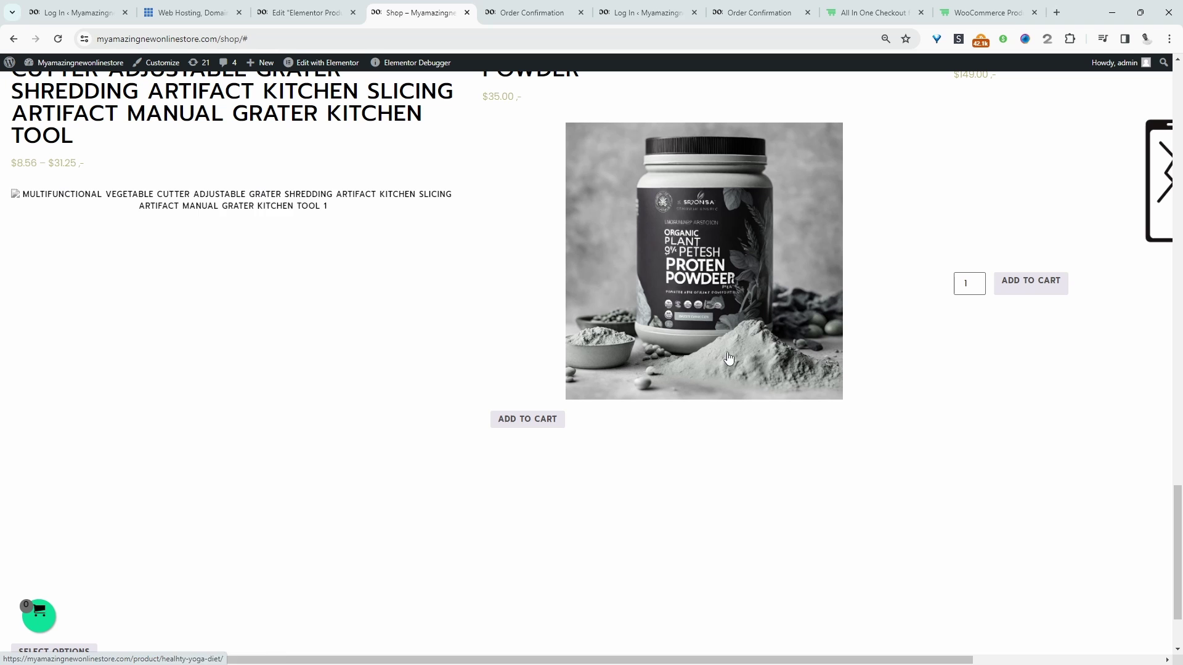
scroll(276, 409, "down", 2)
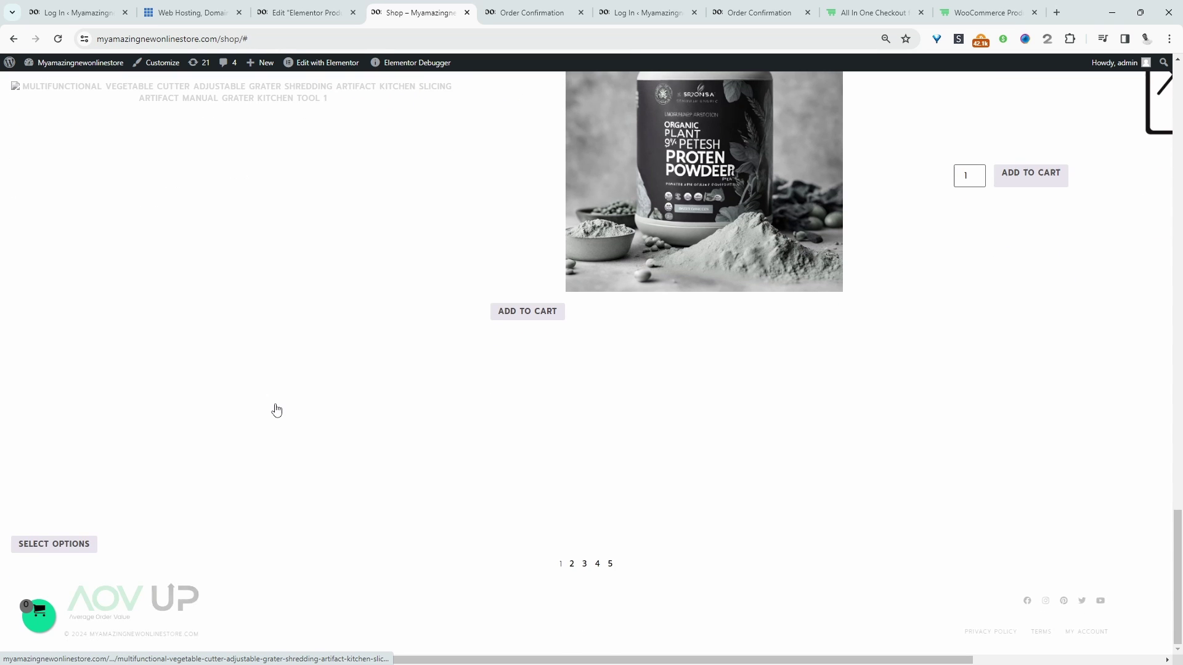
scroll(276, 410, "up", 6)
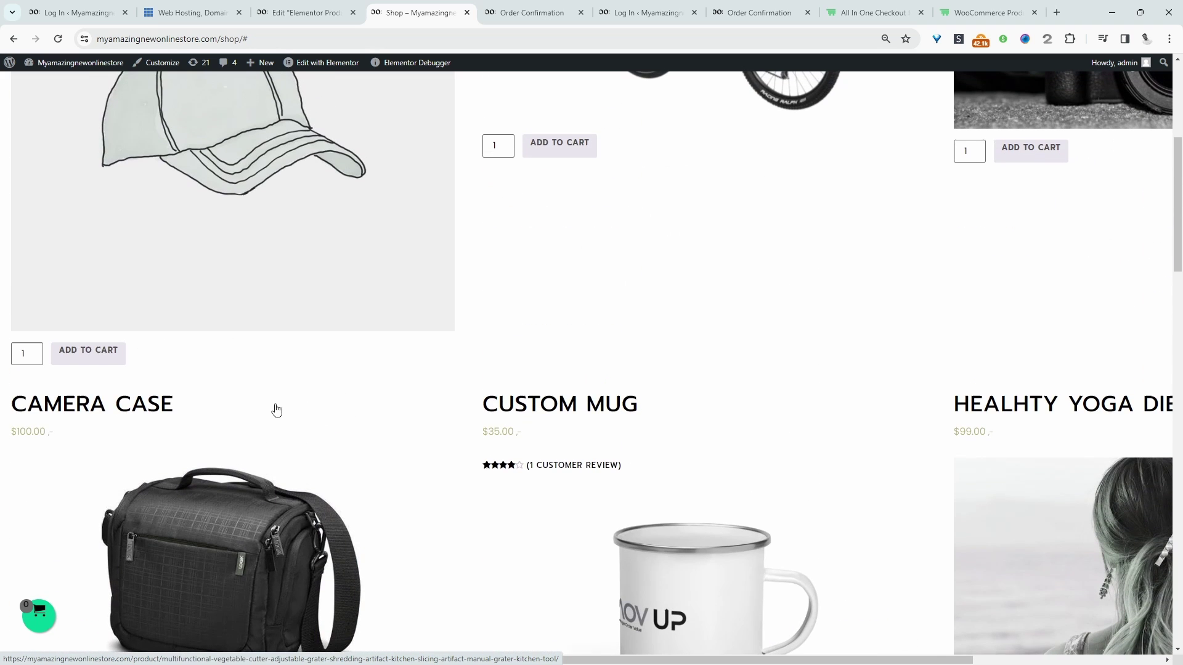
scroll(348, 388, "up", 5)
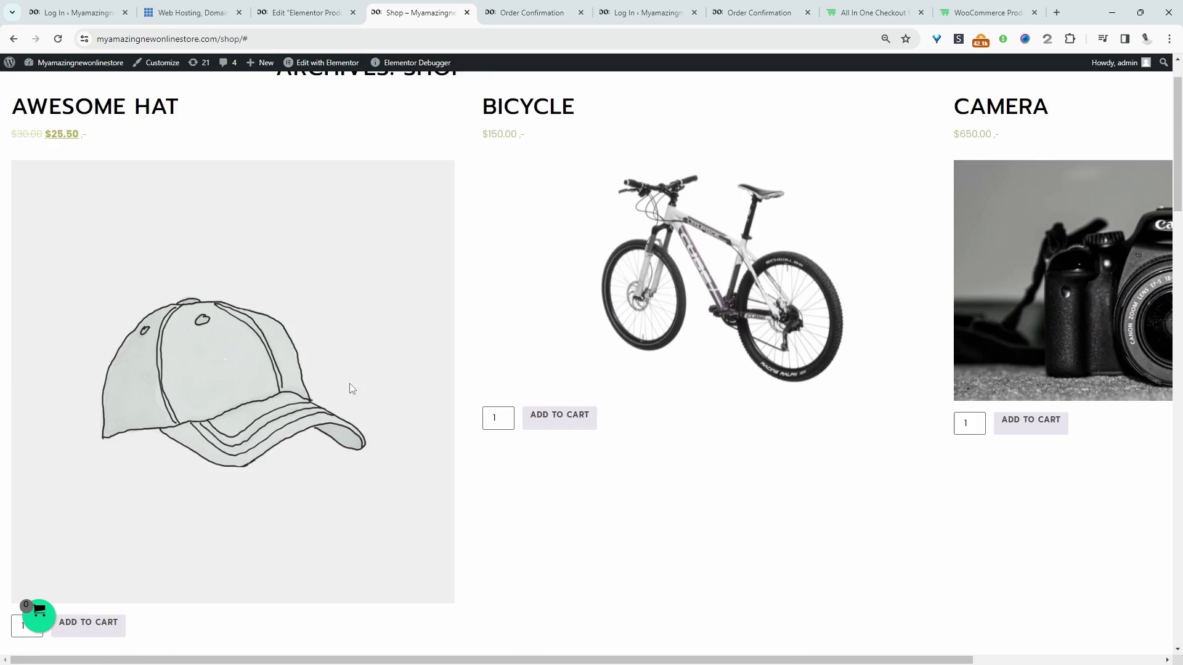
- Widen the archive section to 1575 px and reload the live Shop page to check the grid
key("ctrl+shift+Tab")
left_click_drag(13, 197, 126, 202)
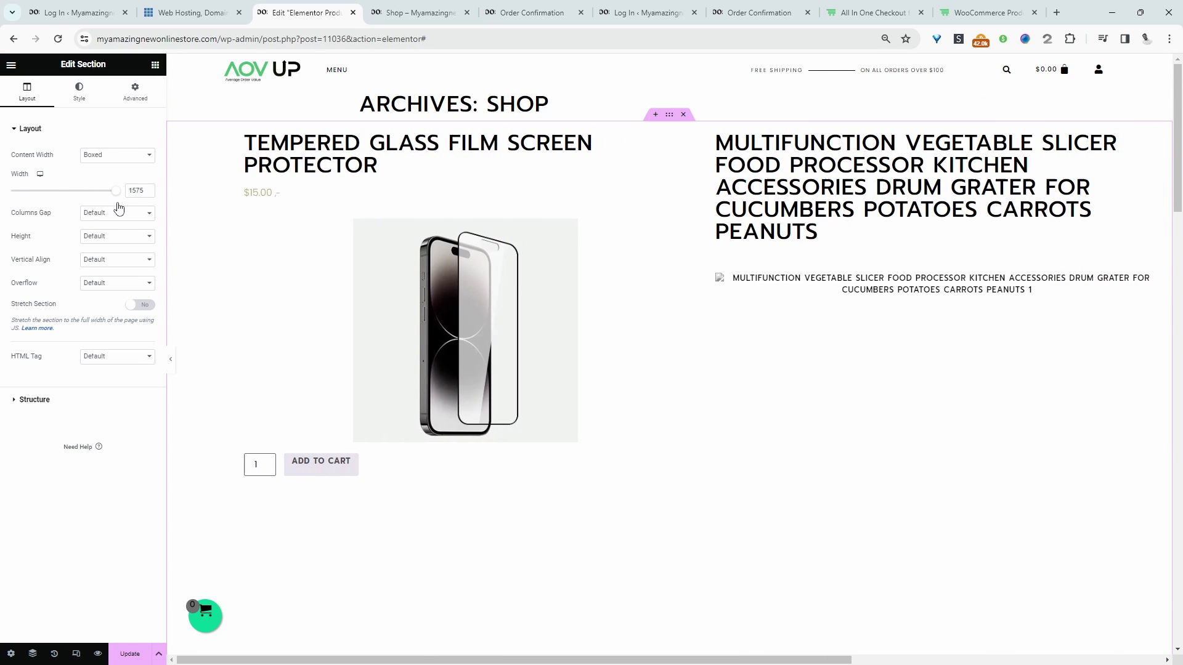
key("ctrl+Tab")
key("F5")
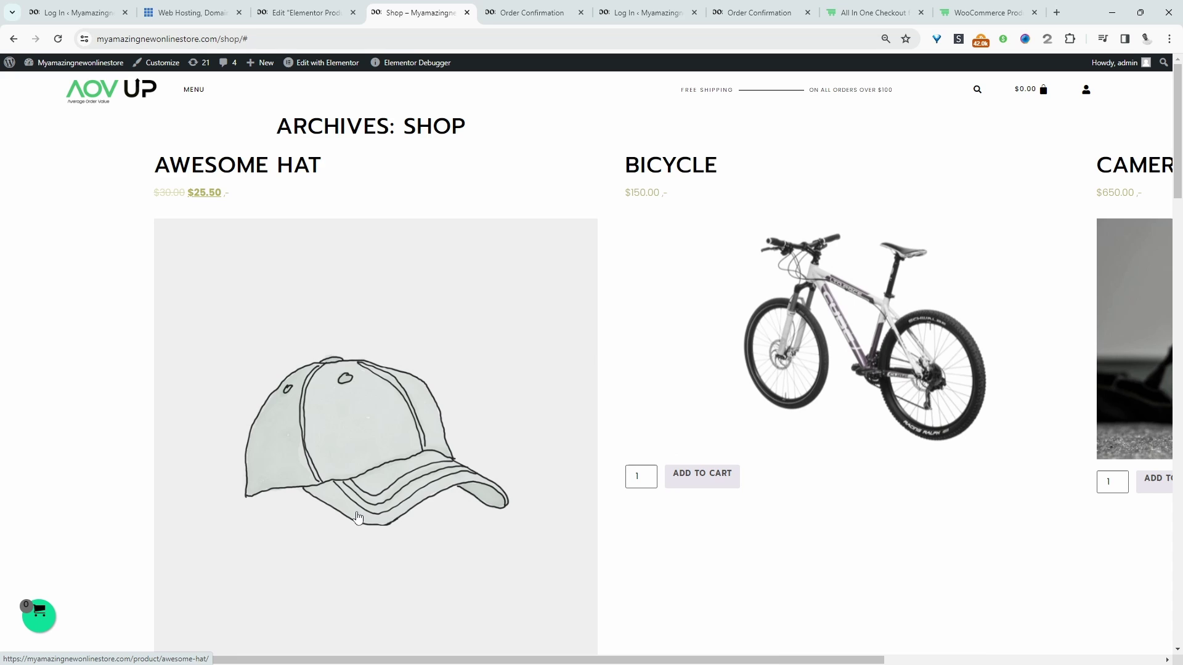
scroll(499, 484, "down", 10)
- Set the card's featured image to Medium 300 x 300, left-aligned, then view the live shop page
left_click(305, 12)
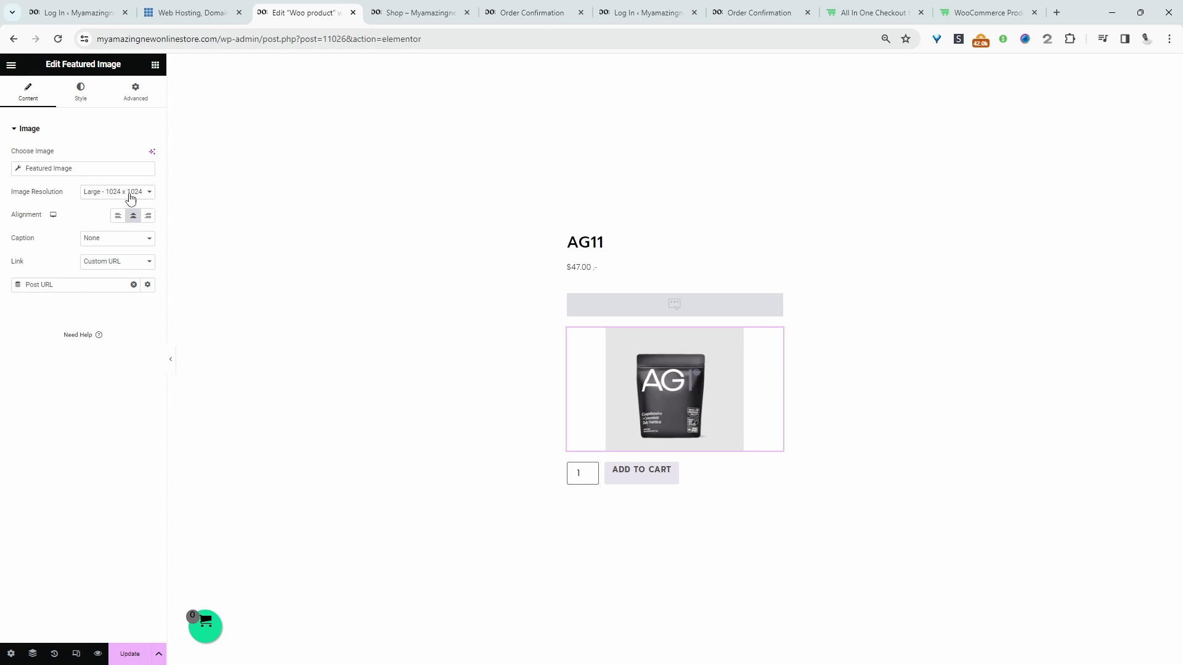
left_click(130, 196)
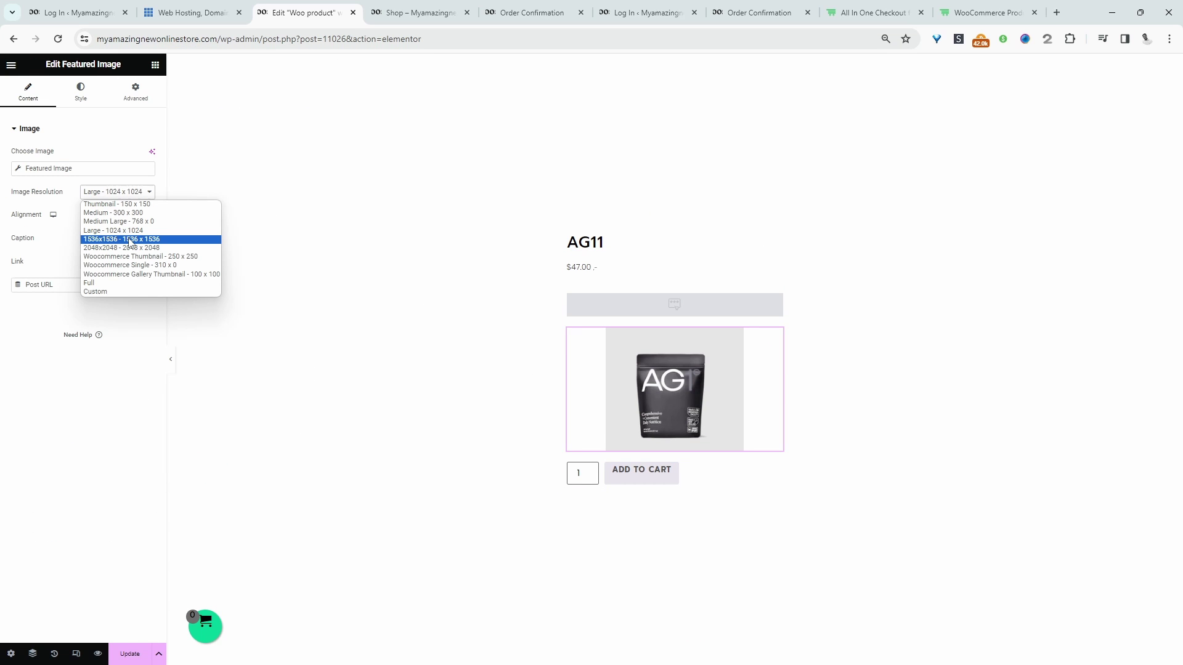
left_click(137, 212)
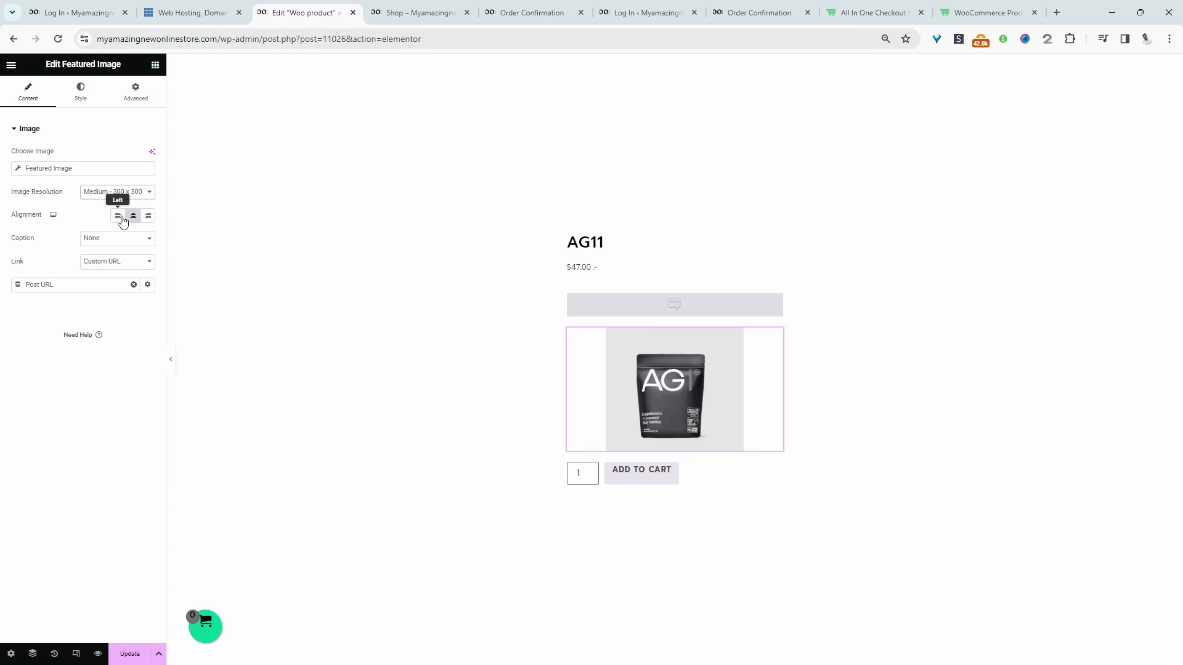
left_click(118, 217)
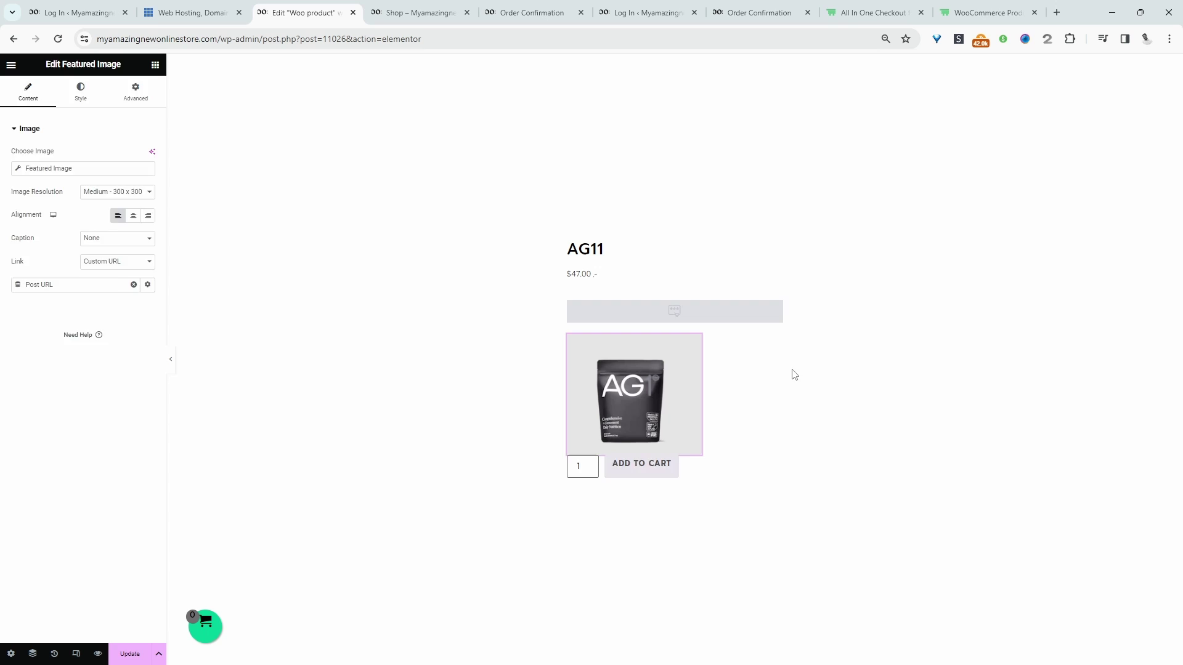
left_click(419, 12)
scroll(352, 308, "down", 2)
- Give the card's featured image a 10 px bottom margin
scroll(696, 286, "up", 1)
scroll(536, 317, "up", 2)
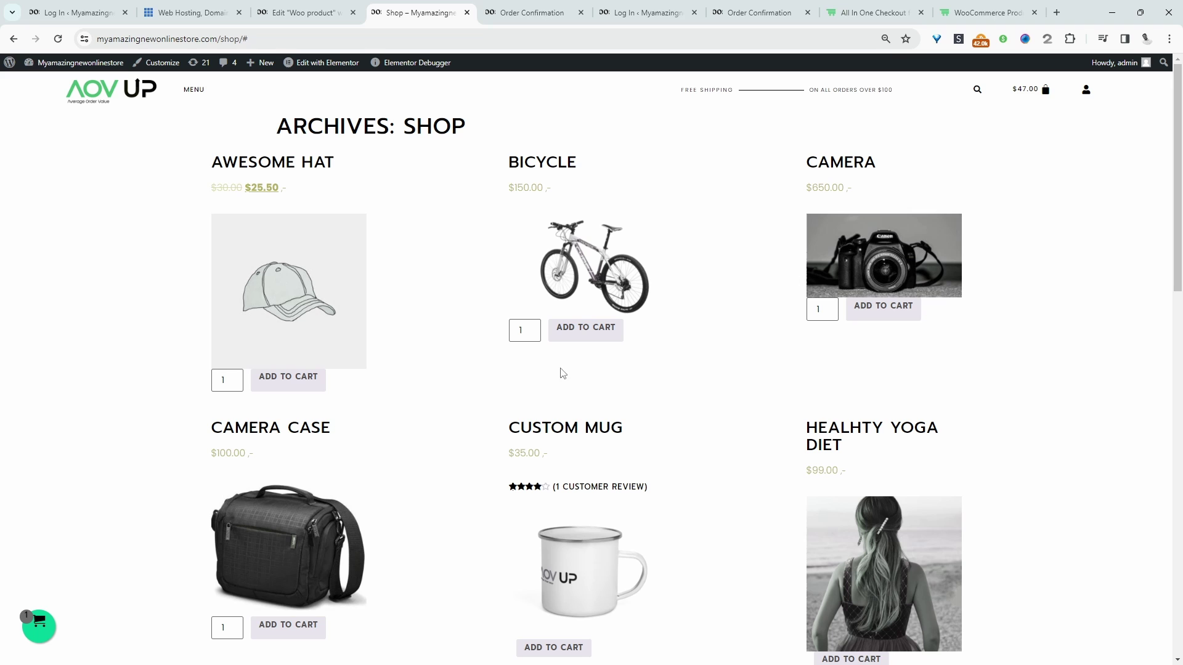
left_click(308, 12)
left_click(666, 382)
left_click(136, 91)
left_click(89, 168)
type("10")
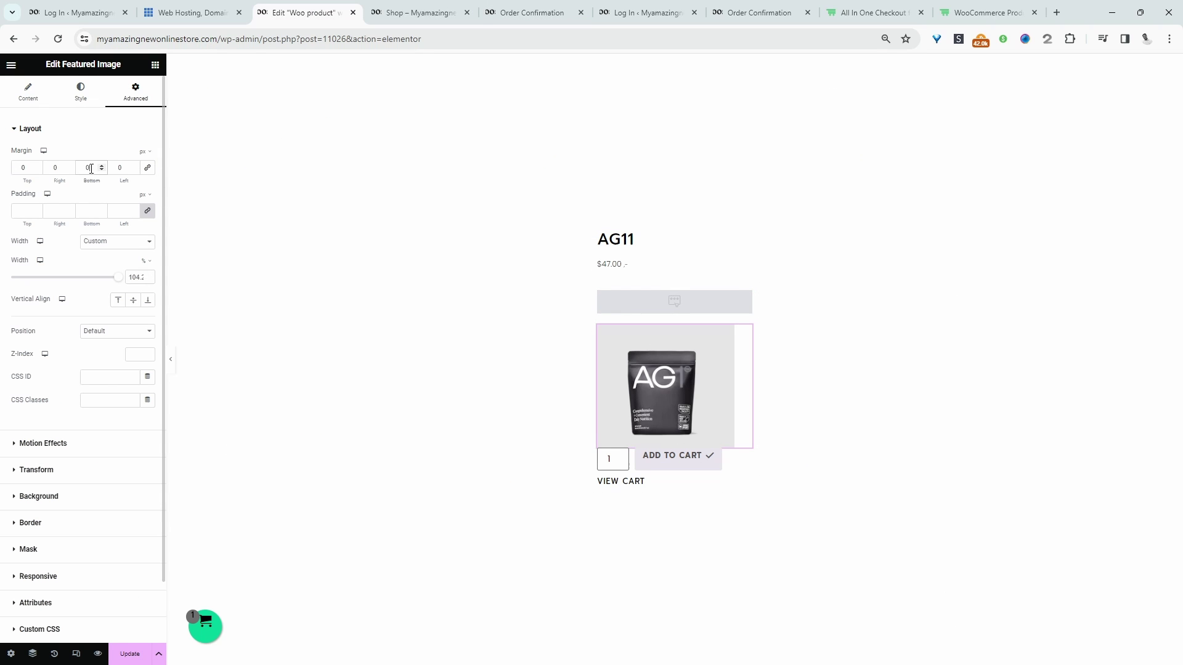
- Review the product price and sale price typography, save the card template, and return to Shop
left_click(638, 256)
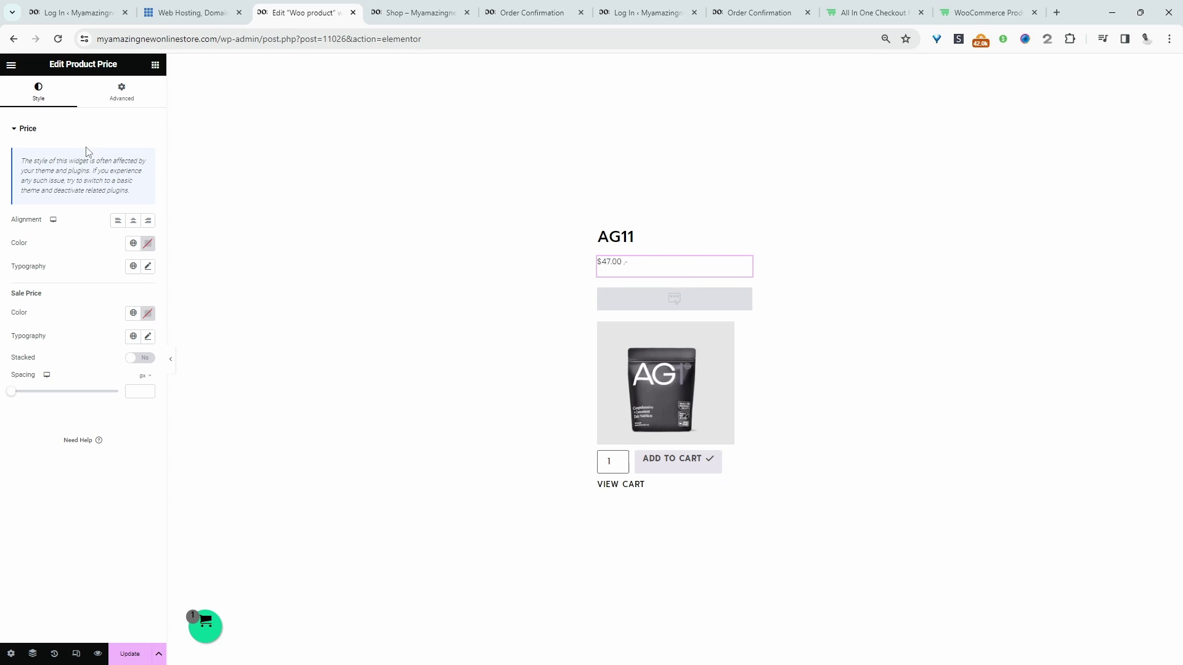
left_click(133, 99)
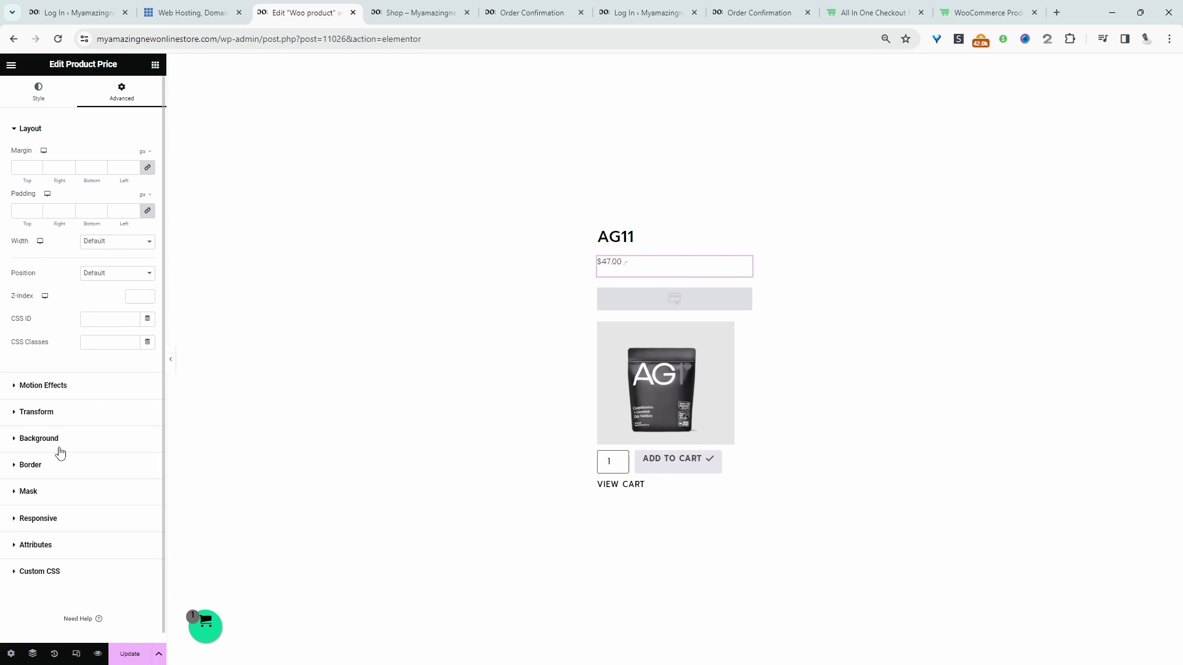
left_click(147, 335)
left_click(148, 266)
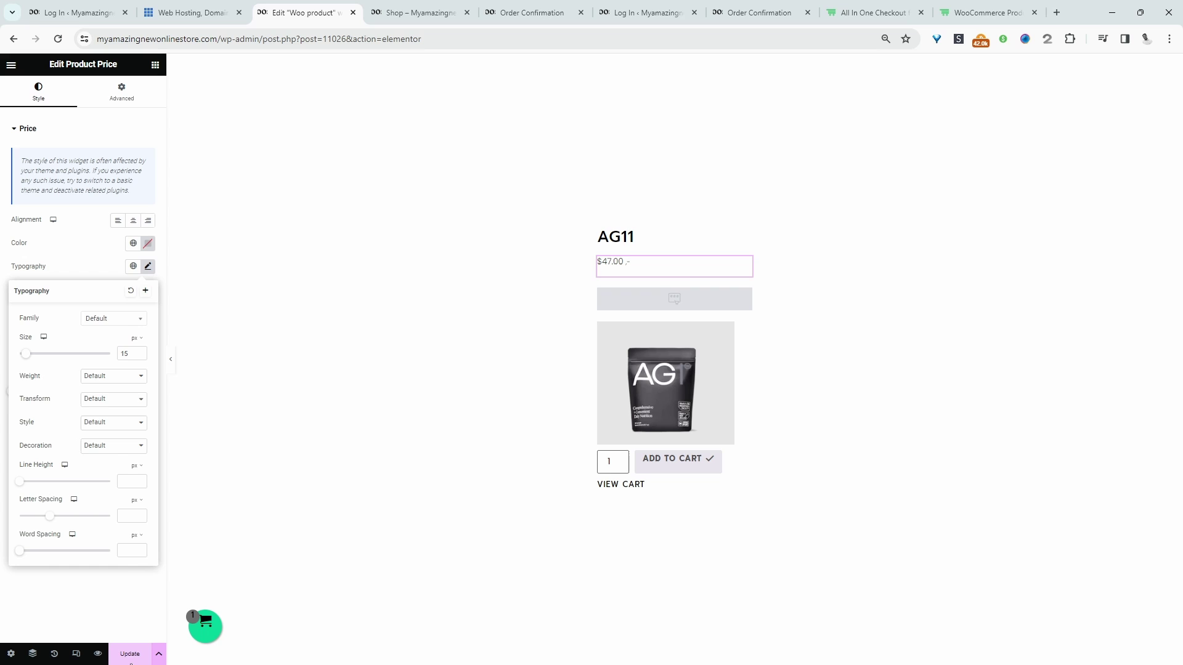
left_click(130, 654)
key("ctrl+Tab")
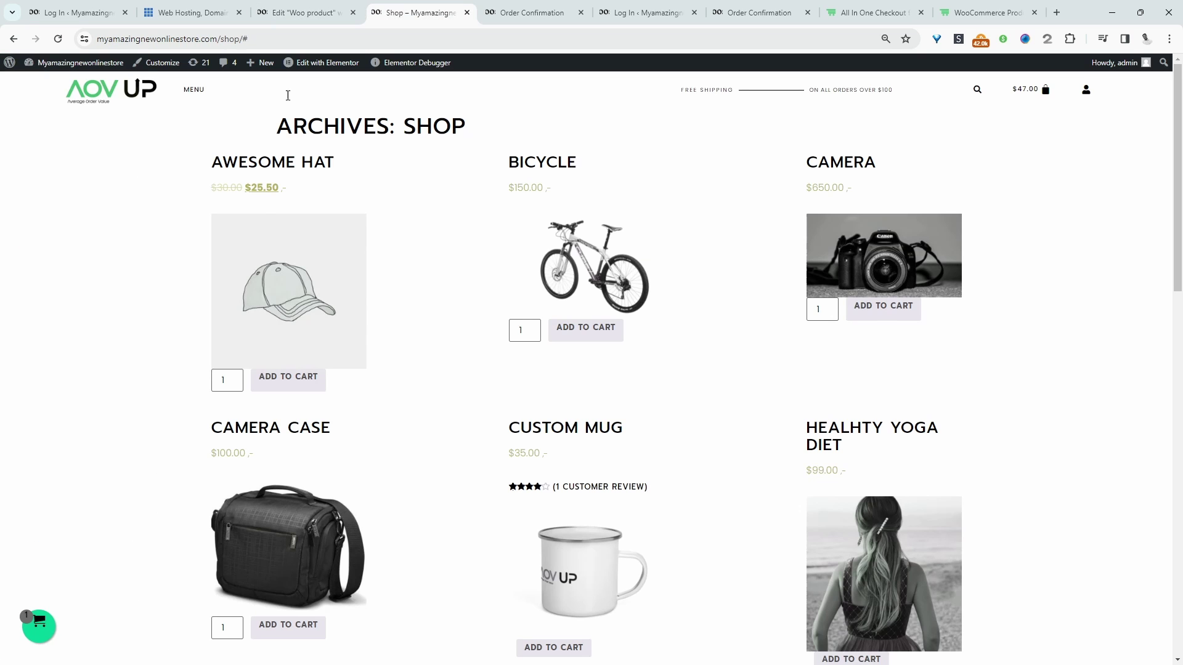
- Reload the shop page, then list the Products Archive templates in Theme Builder
key("F5")
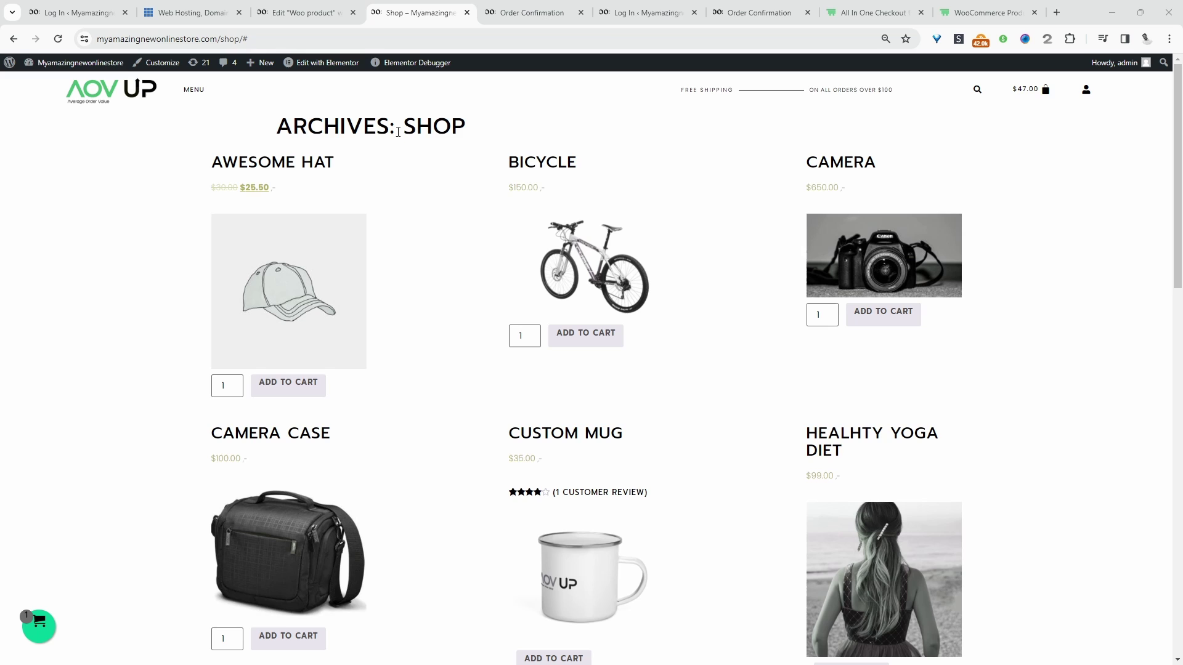
key("ctrl+shift+Tab")
left_click(12, 65)
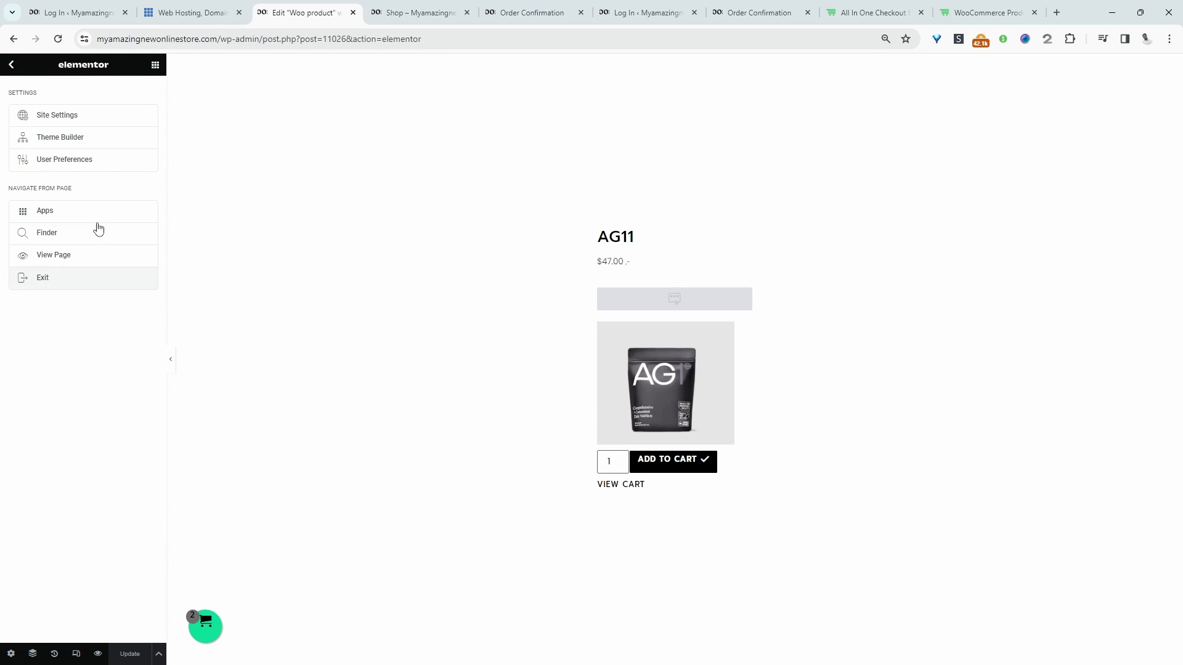
left_click(72, 138)
left_click(61, 350)
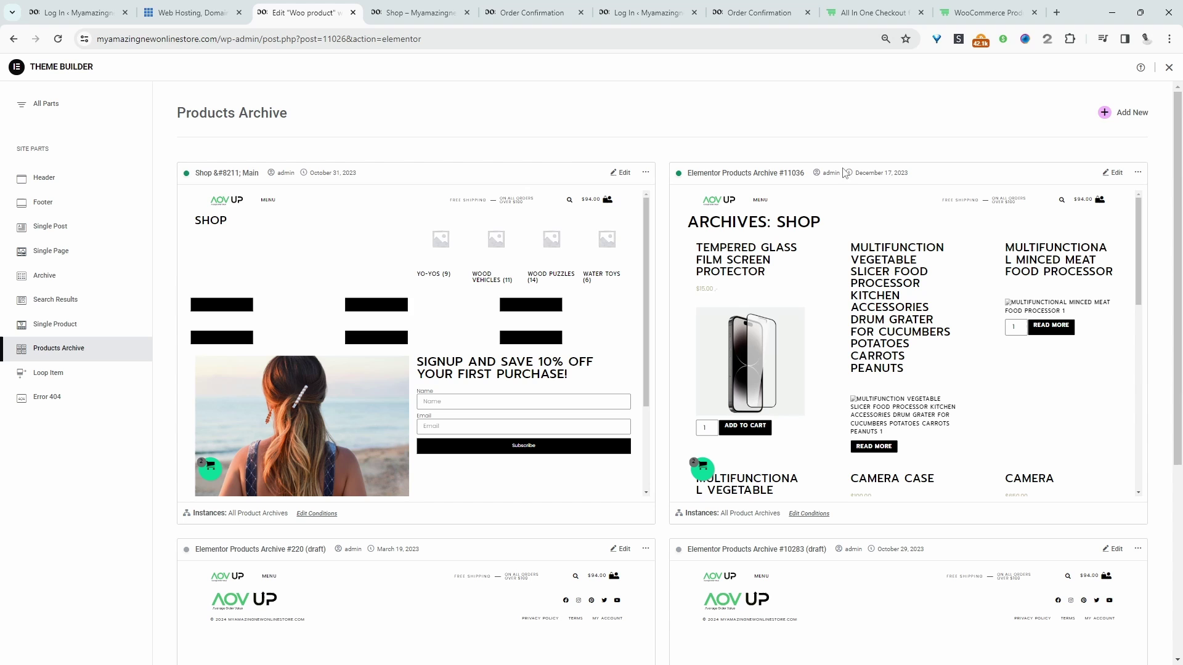
- In Products Archive #11036, add a center-aligned Archive Description below the ARCHIVES: SHOP title
left_click(1113, 173)
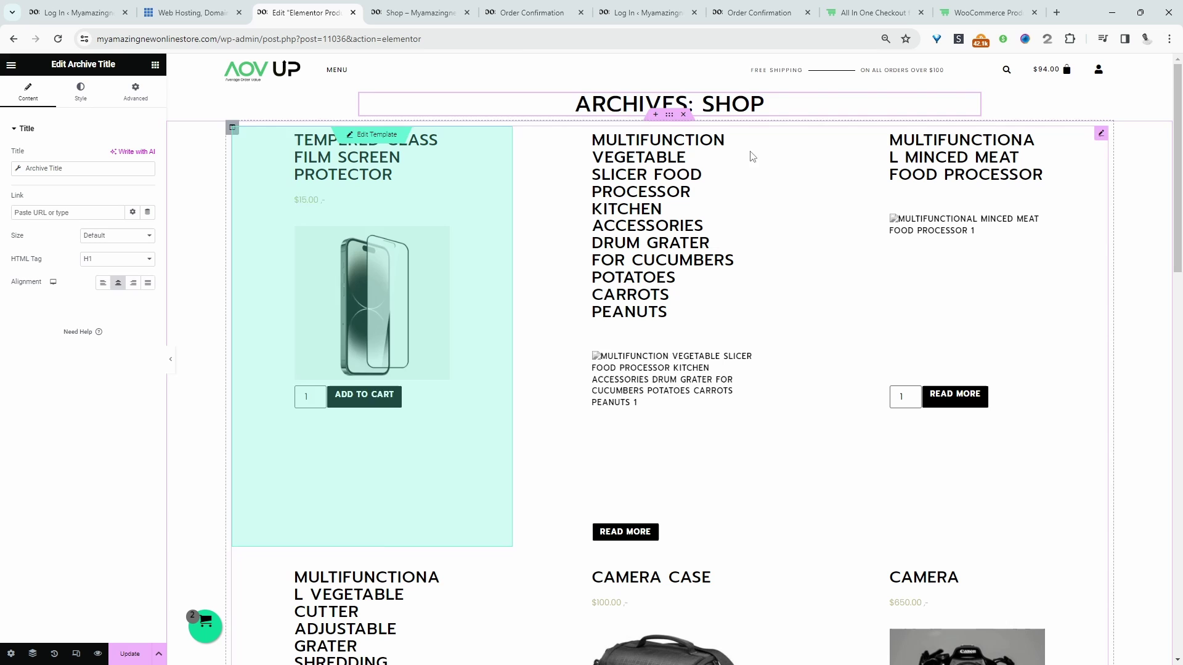
left_click(155, 64)
left_click_drag(45, 288, 654, 132)
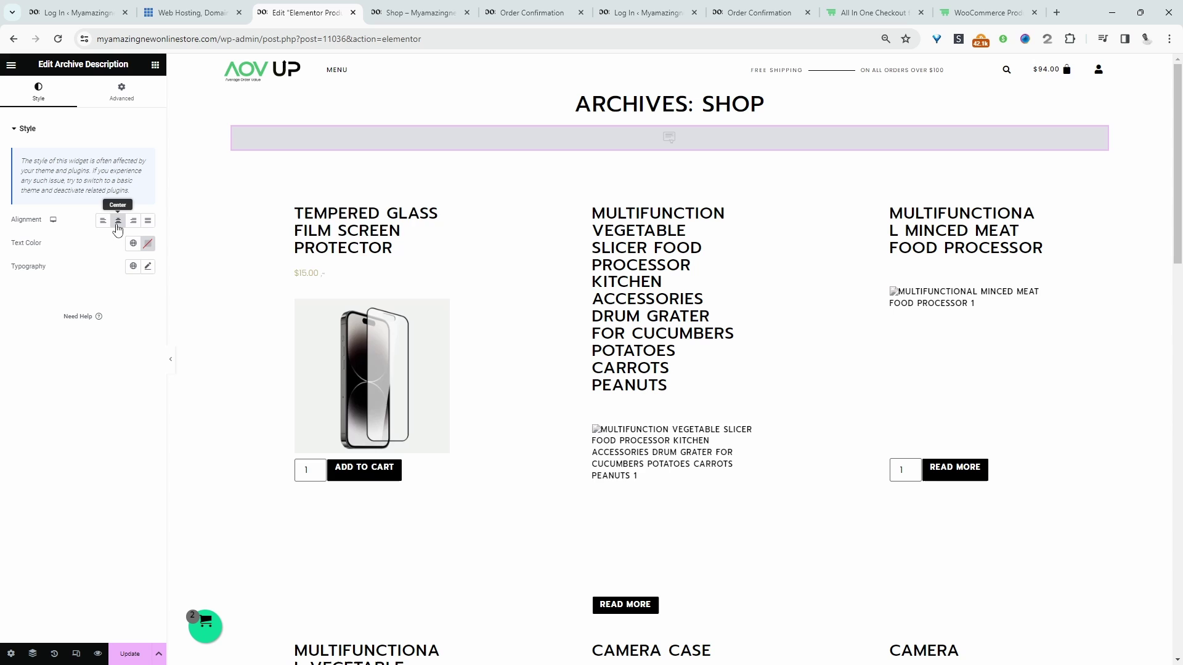
left_click(117, 229)
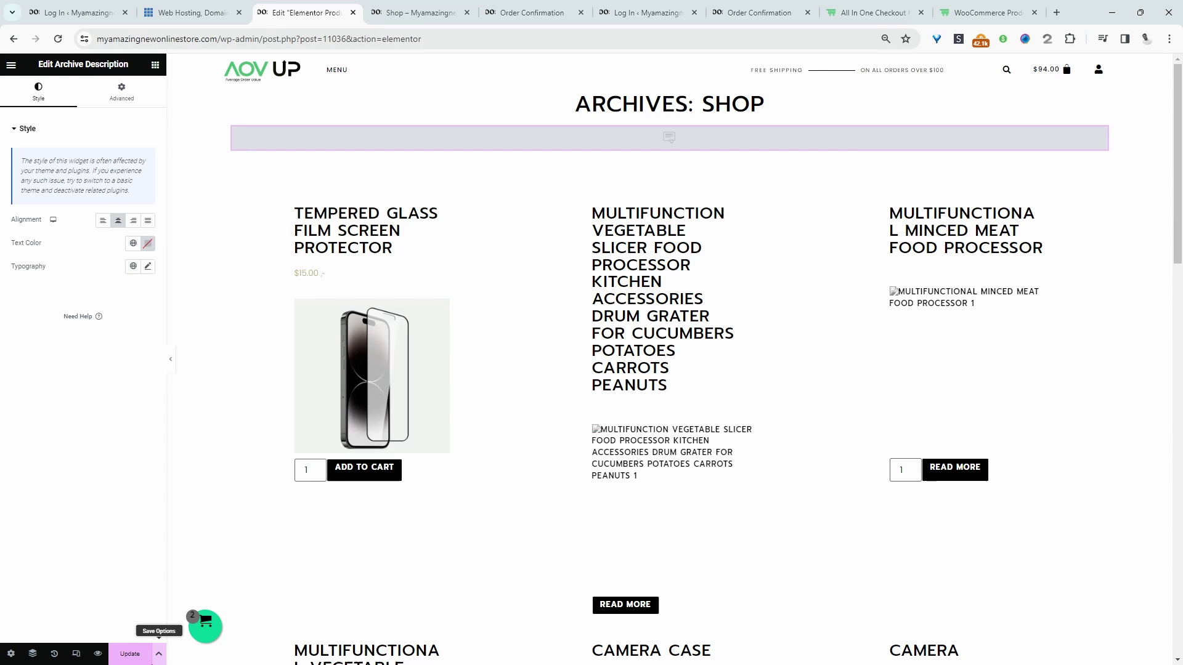
- Return to the live Shop page and scroll up to review the new archive layout
left_click(419, 12)
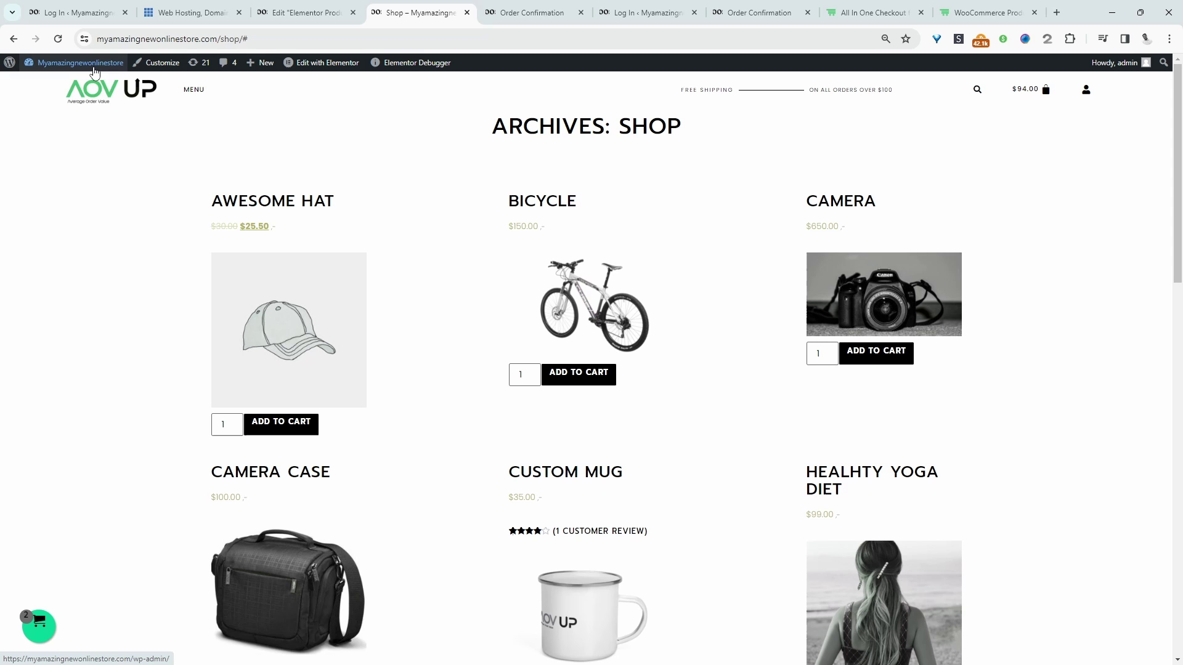
mouse_move(67, 63)
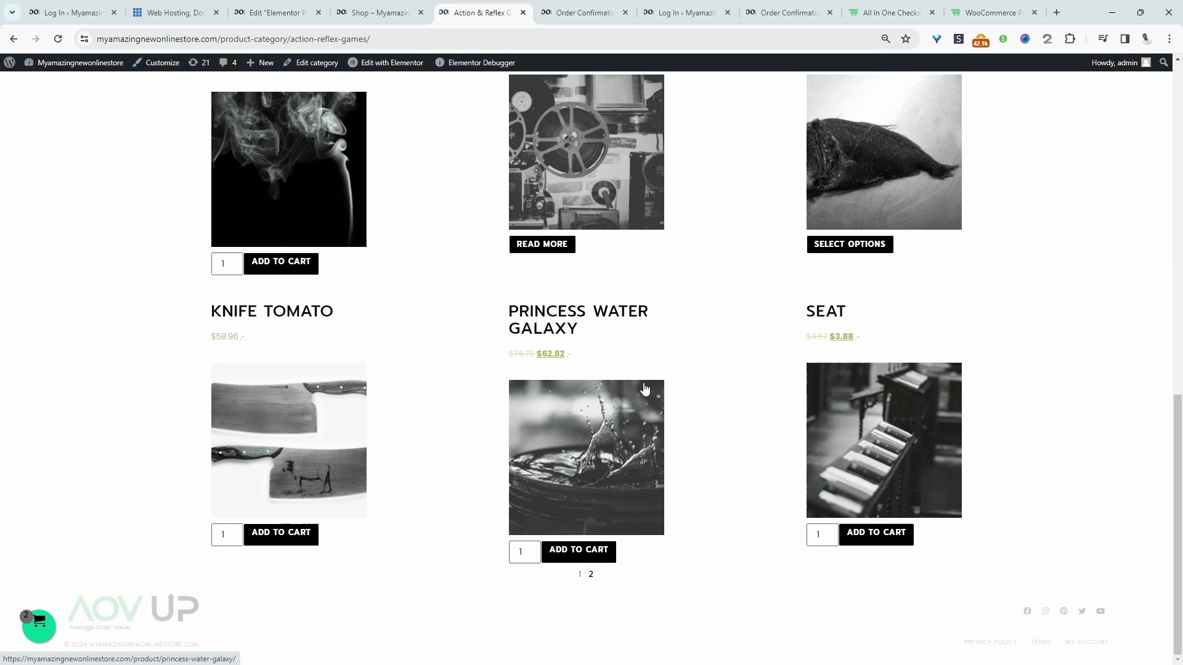
scroll(643, 370, "up", 15)
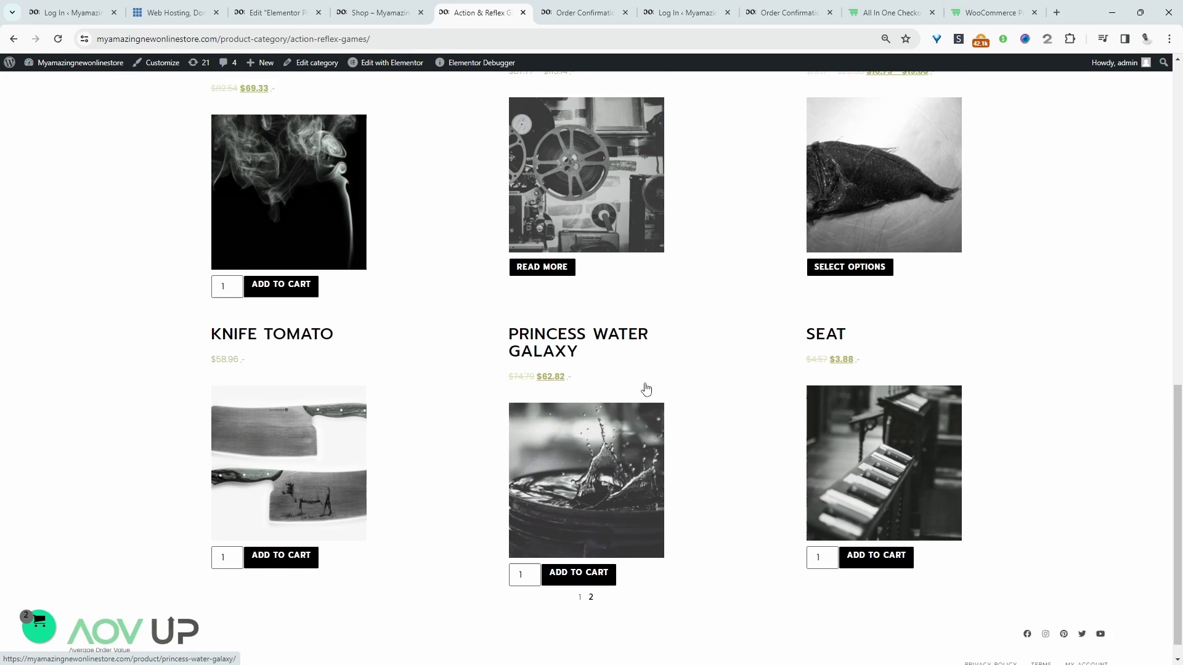